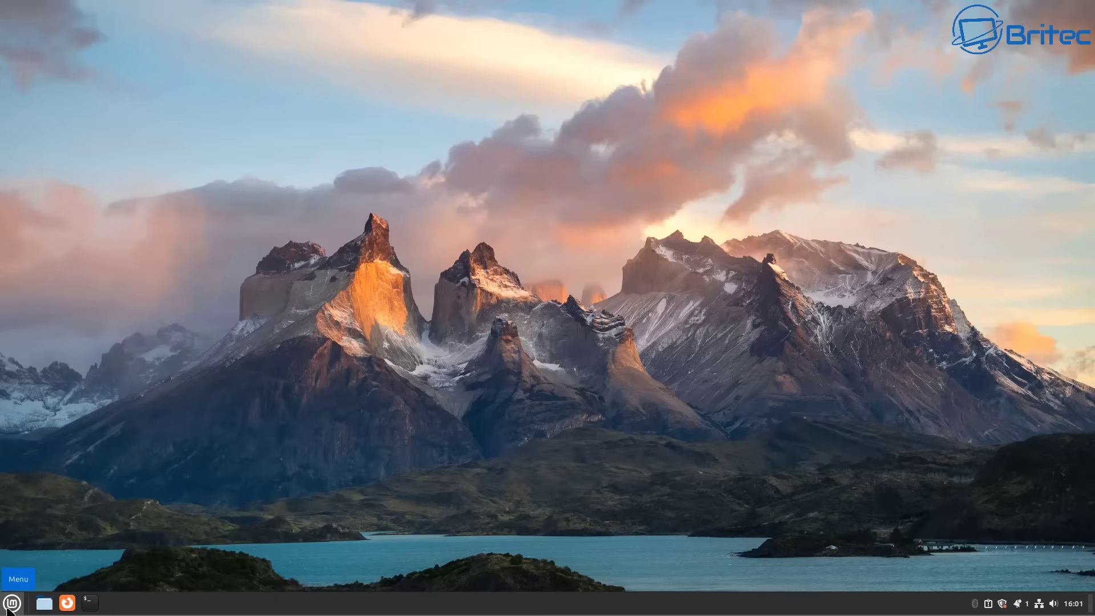
Open the Mint application menu from the bottom-left panel button.
click(11, 603)
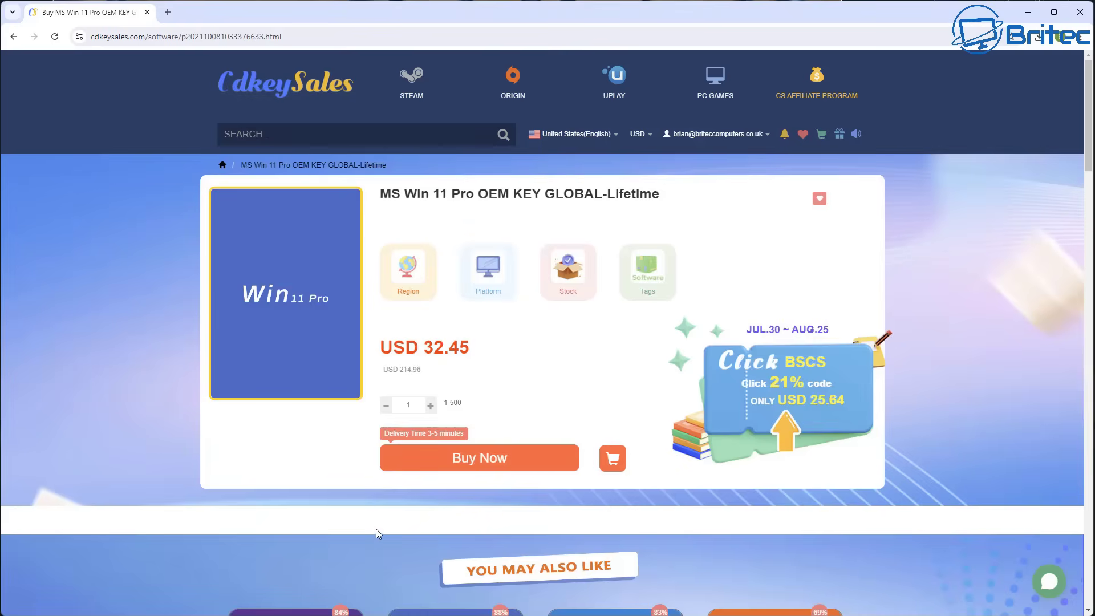
Buy the Windows 11 Pro OEM key and apply promotion code BR09 at checkout.
click(471, 459)
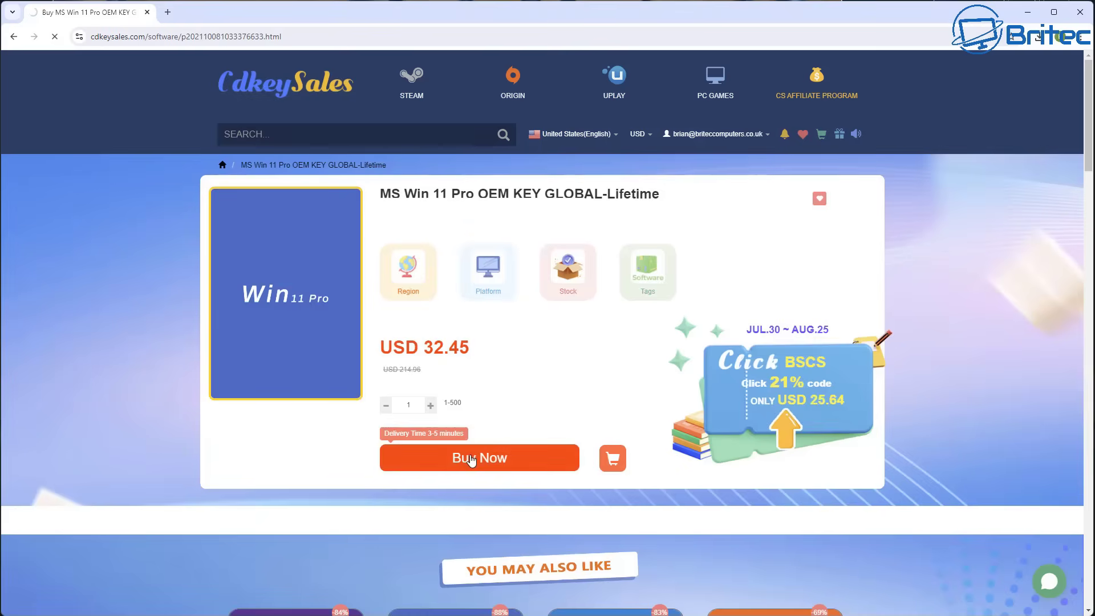
text(B)
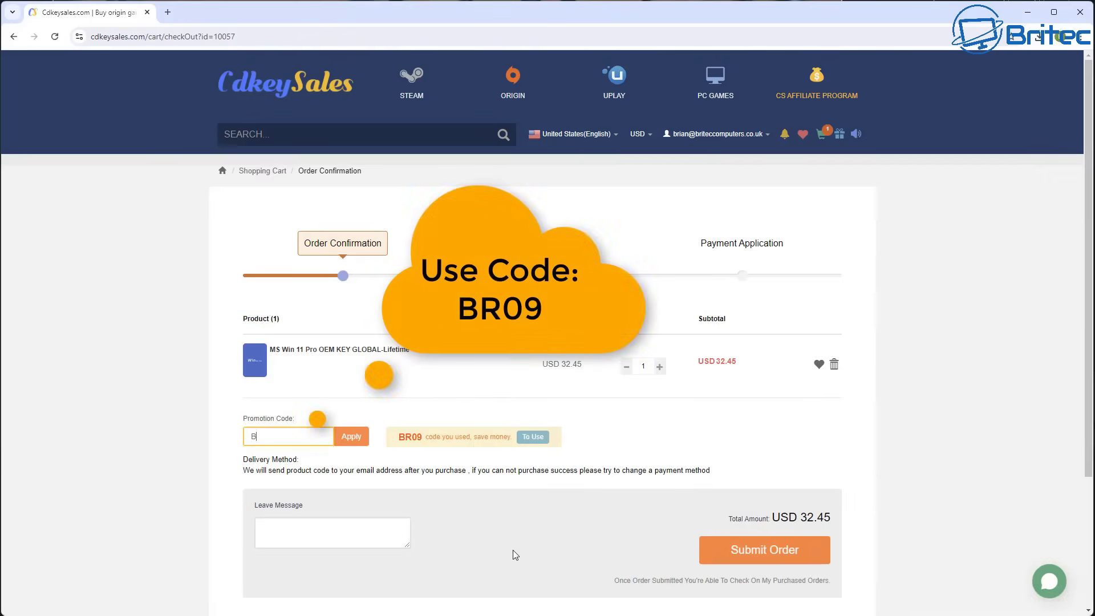
text(R09)
click(351, 438)
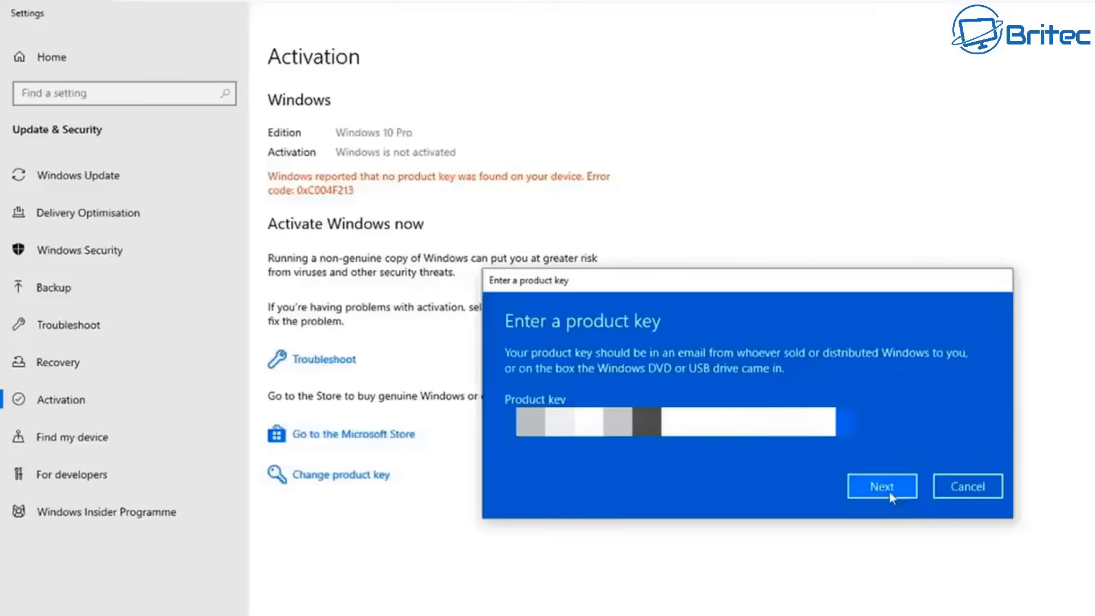
Activate Windows 10 Pro with the entered product key, then go to Windows Update.
click(887, 490)
click(886, 454)
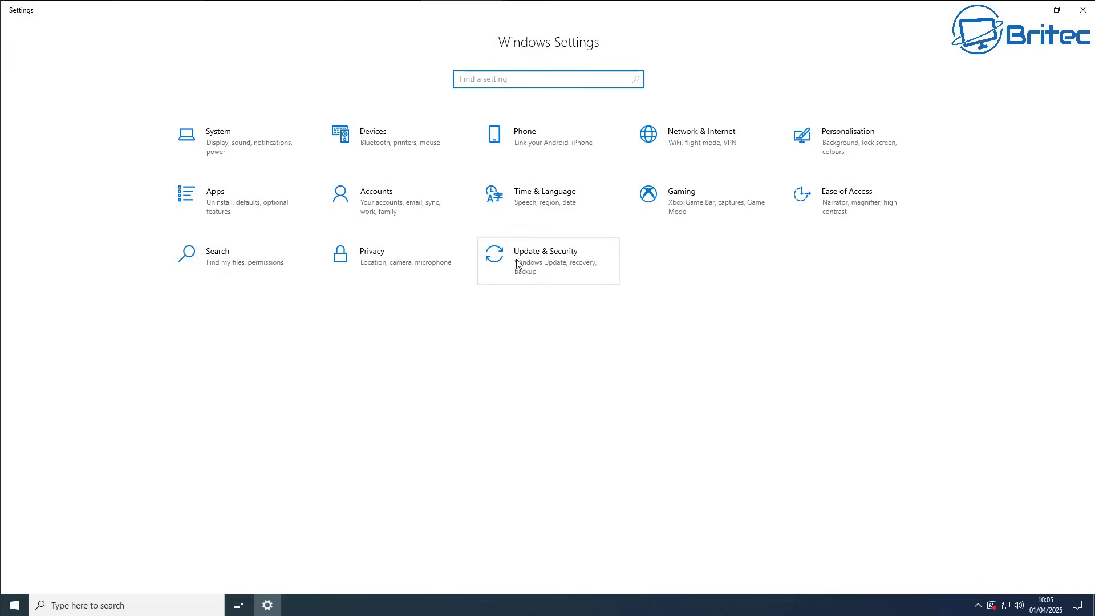
click(517, 263)
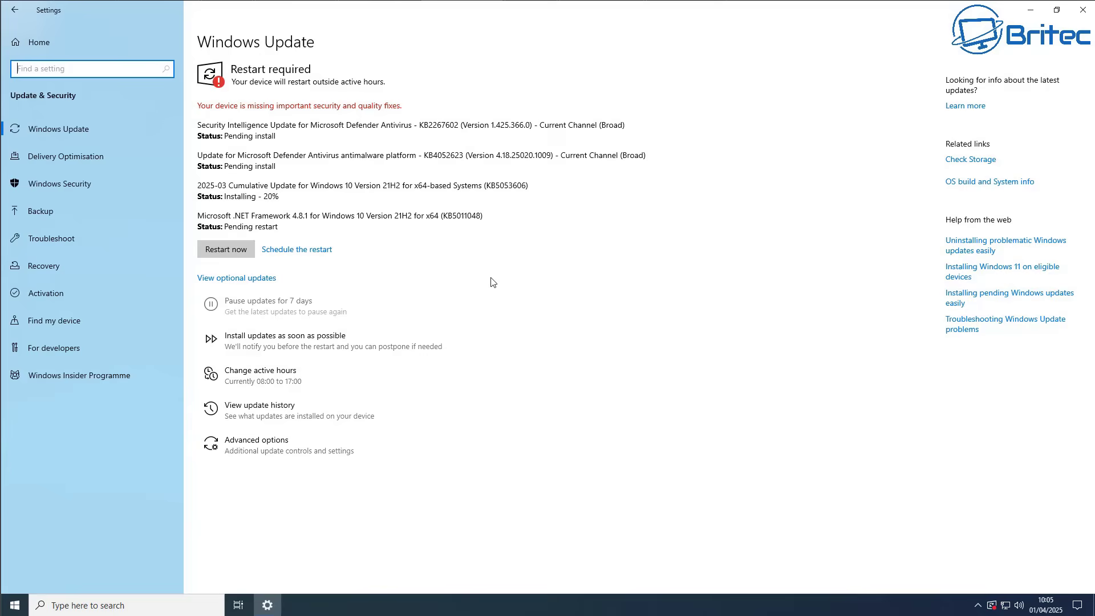
Start a quick scan from Windows Security's Virus & threat protection page.
click(142, 183)
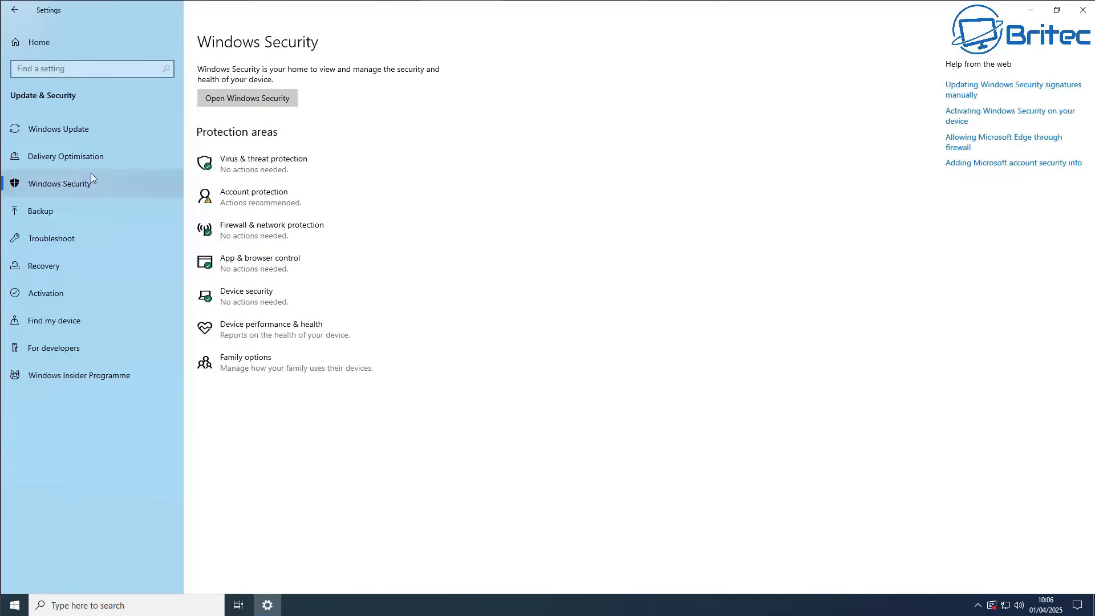
click(255, 99)
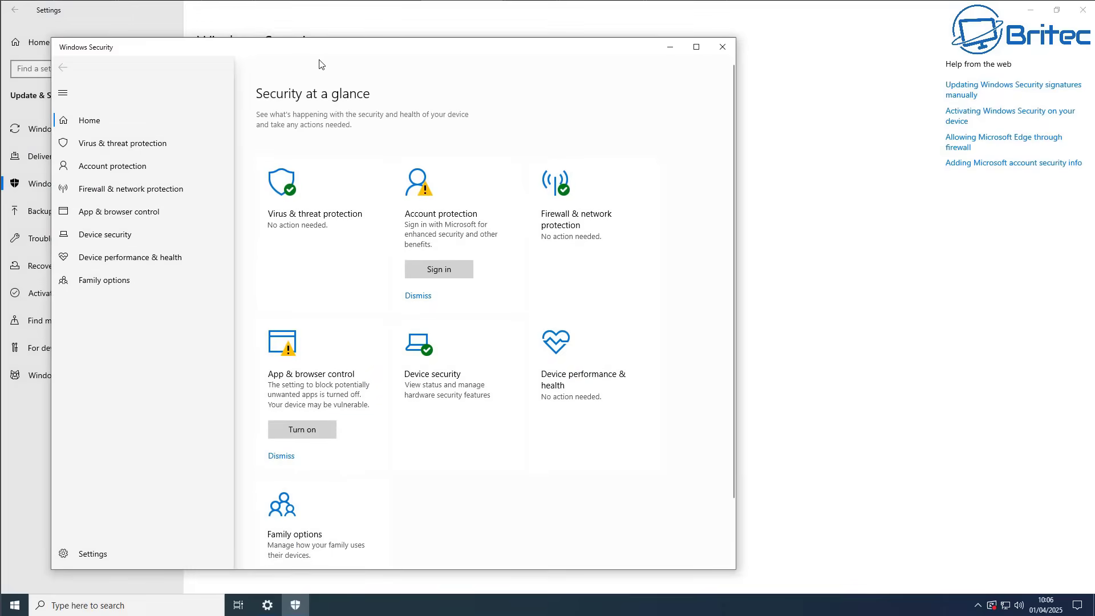
drag(393, 59, 535, 55)
click(446, 219)
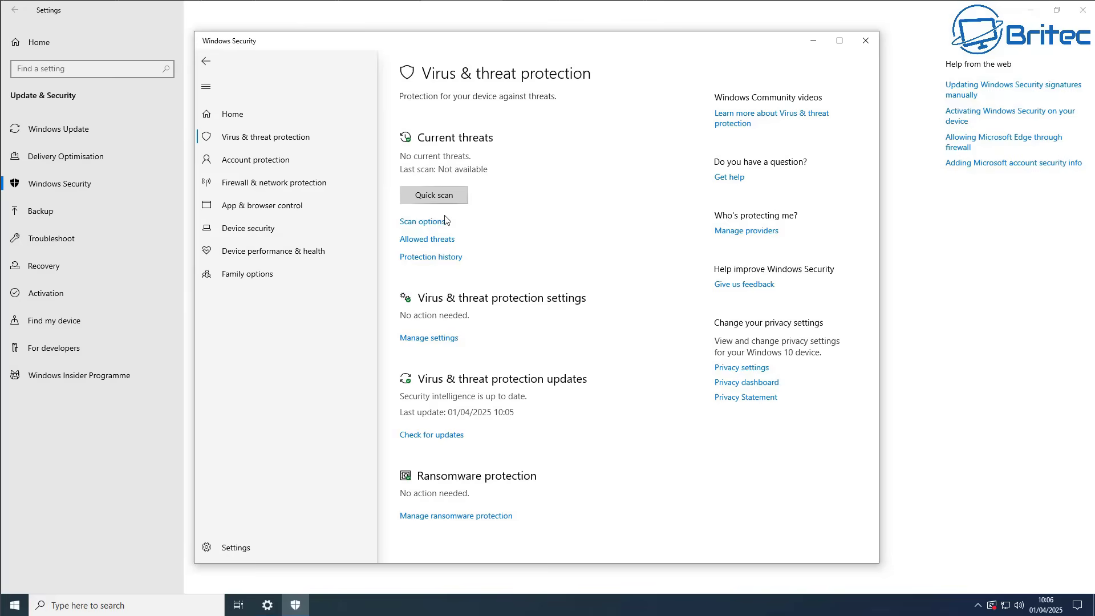
click(443, 197)
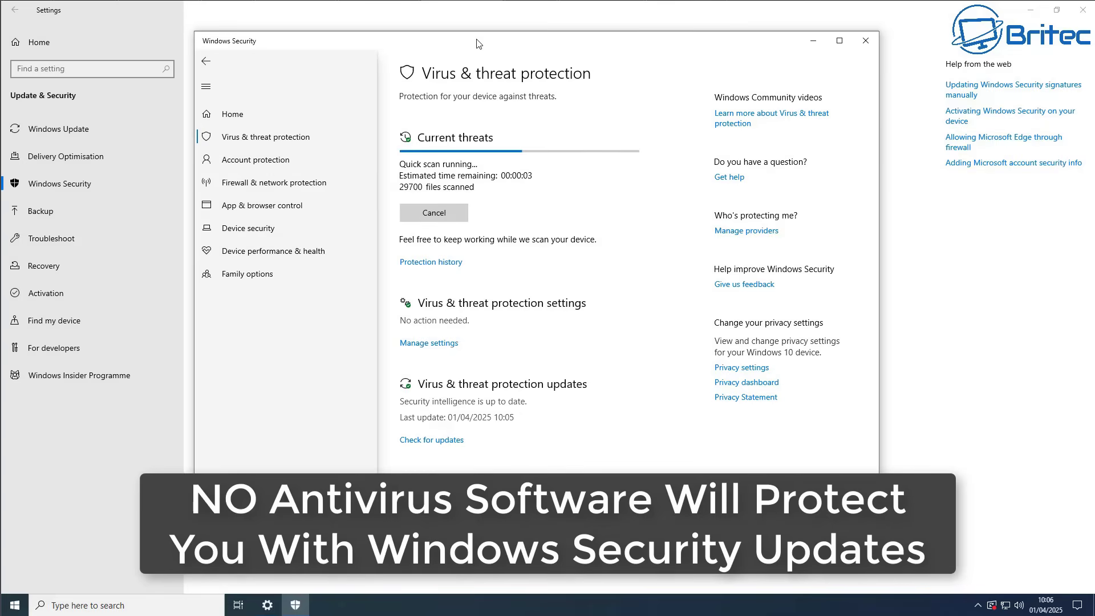
drag(477, 44, 508, 45)
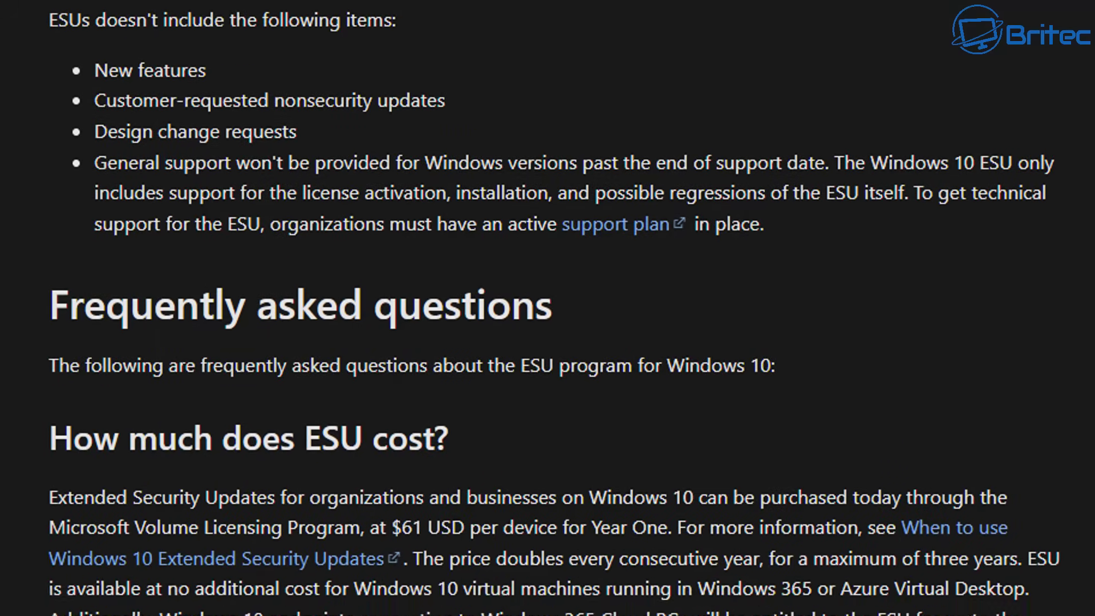
Highlight, then deselect, the ESU paragraph on the $30 price for individuals.
drag(303, 613, 32, 589)
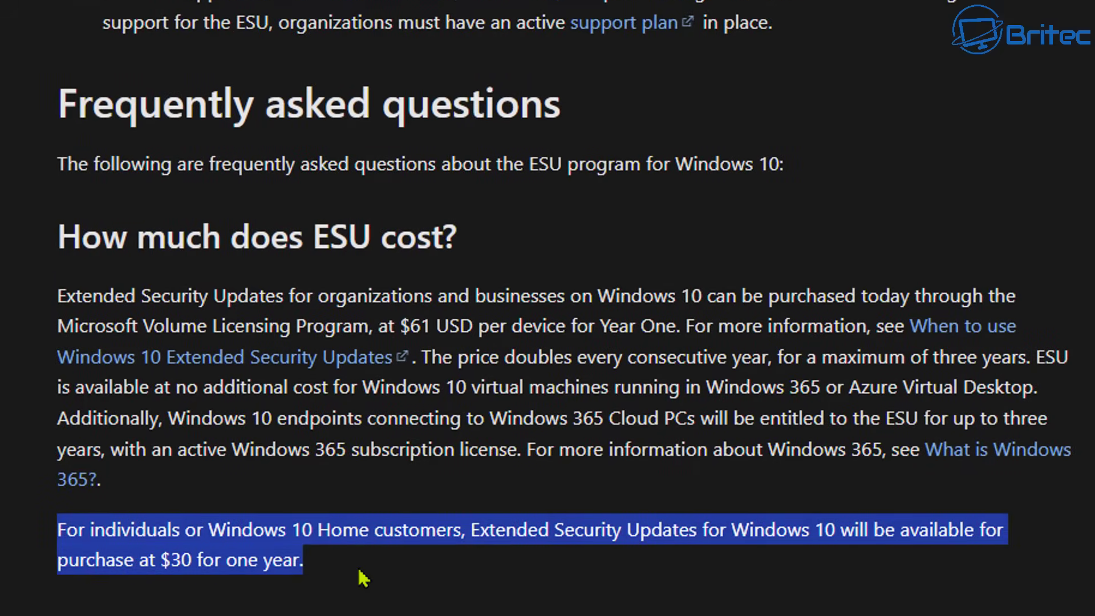
click(355, 596)
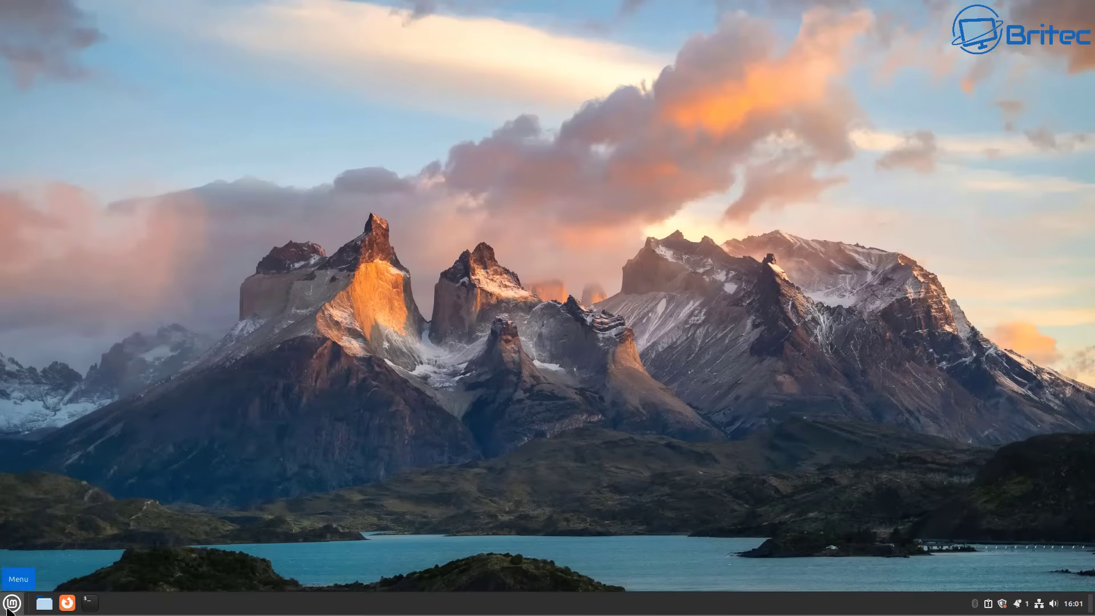
Launch LibreOffice Writer from the Office category of the Mint menu.
click(11, 602)
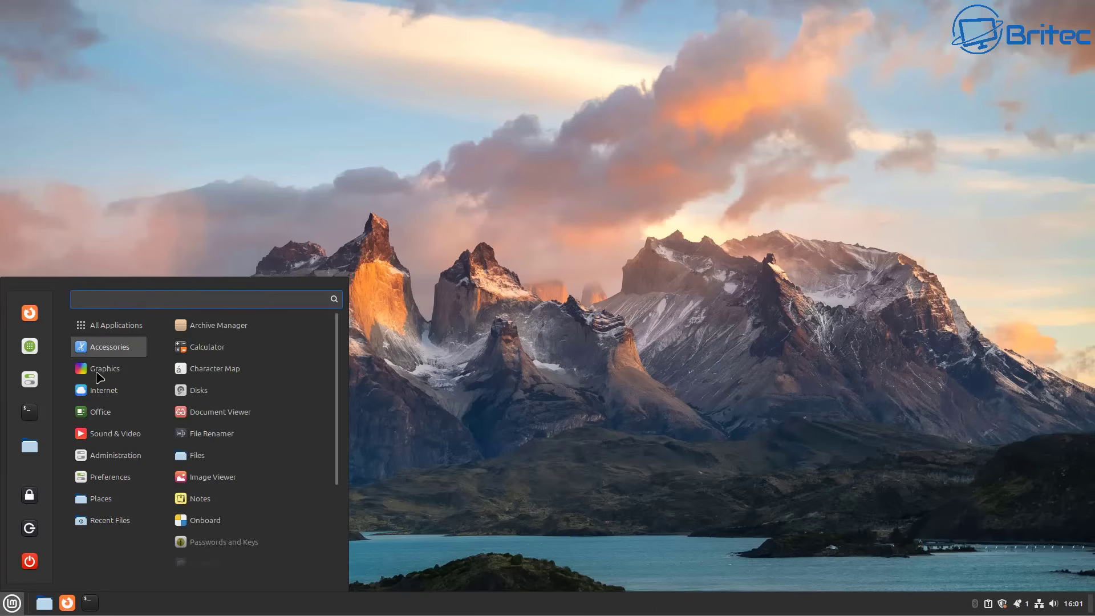
mouse_move(89, 528)
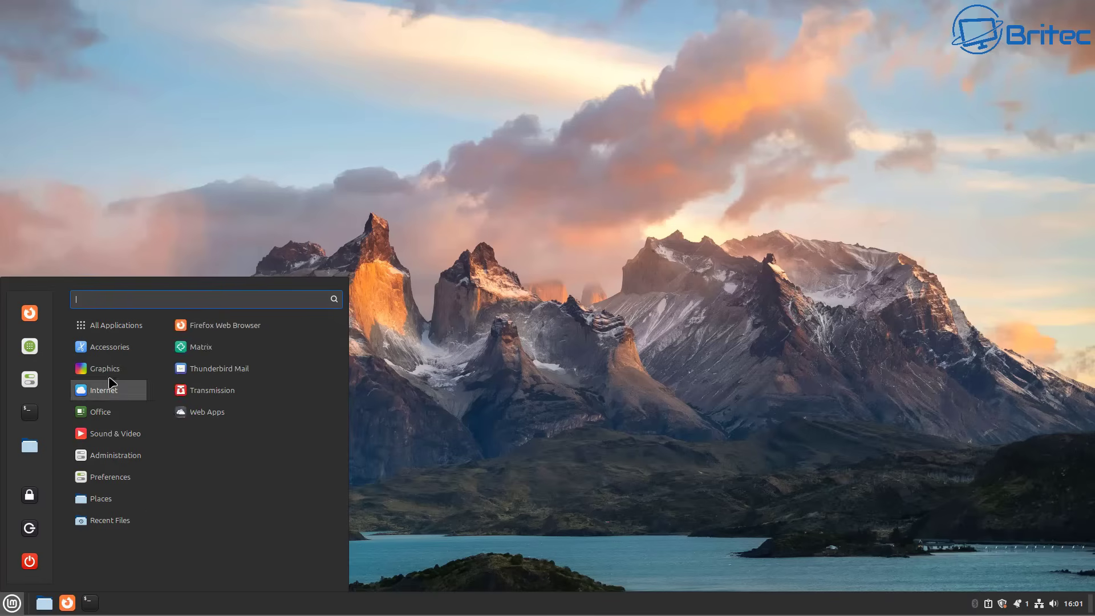
mouse_move(123, 328)
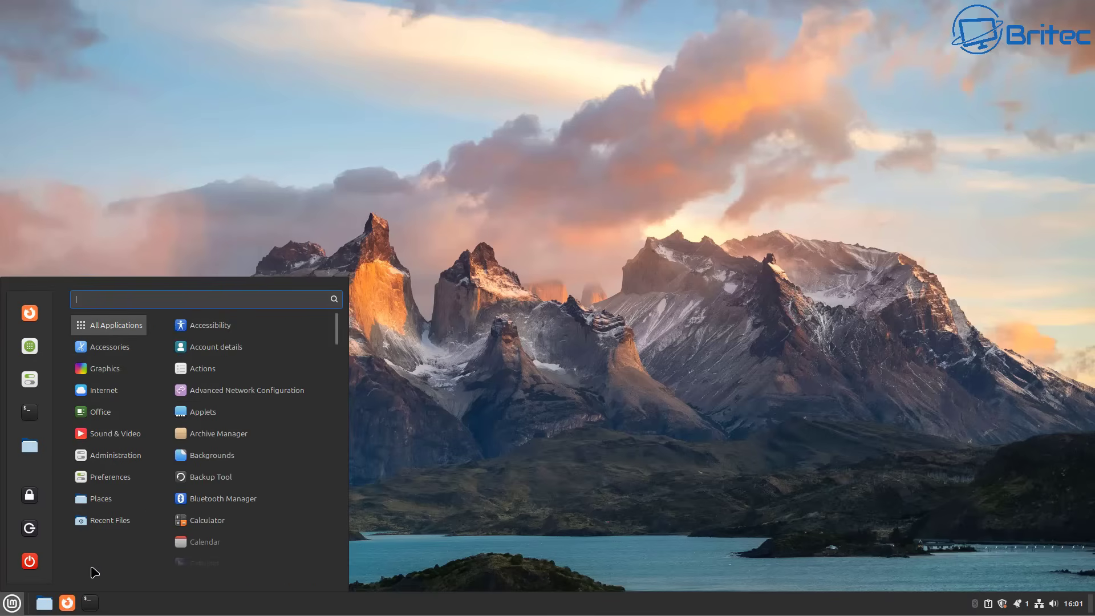
mouse_move(102, 419)
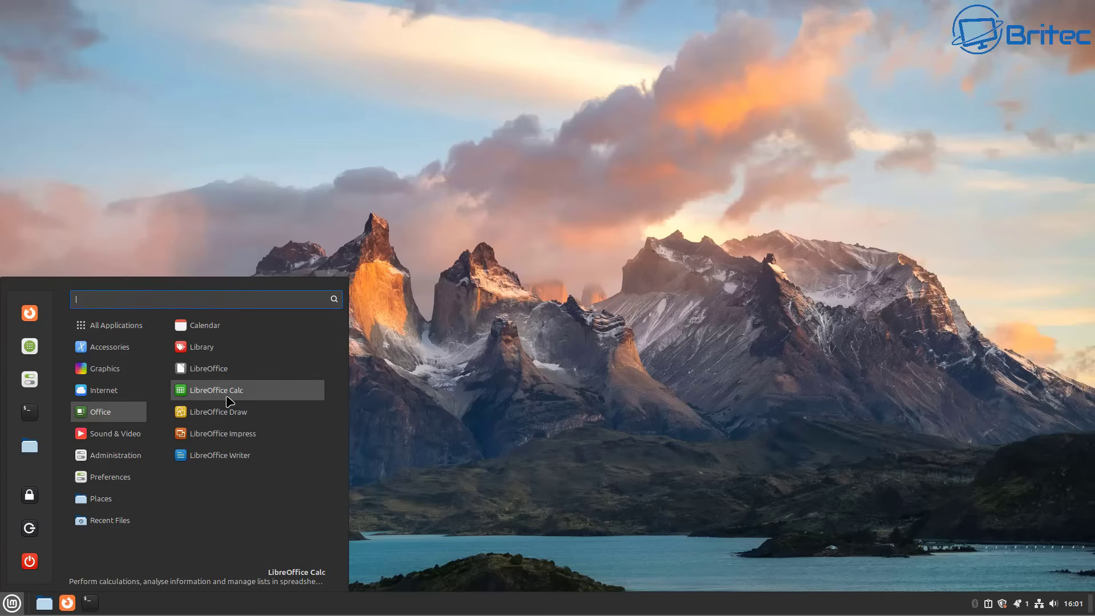
click(240, 464)
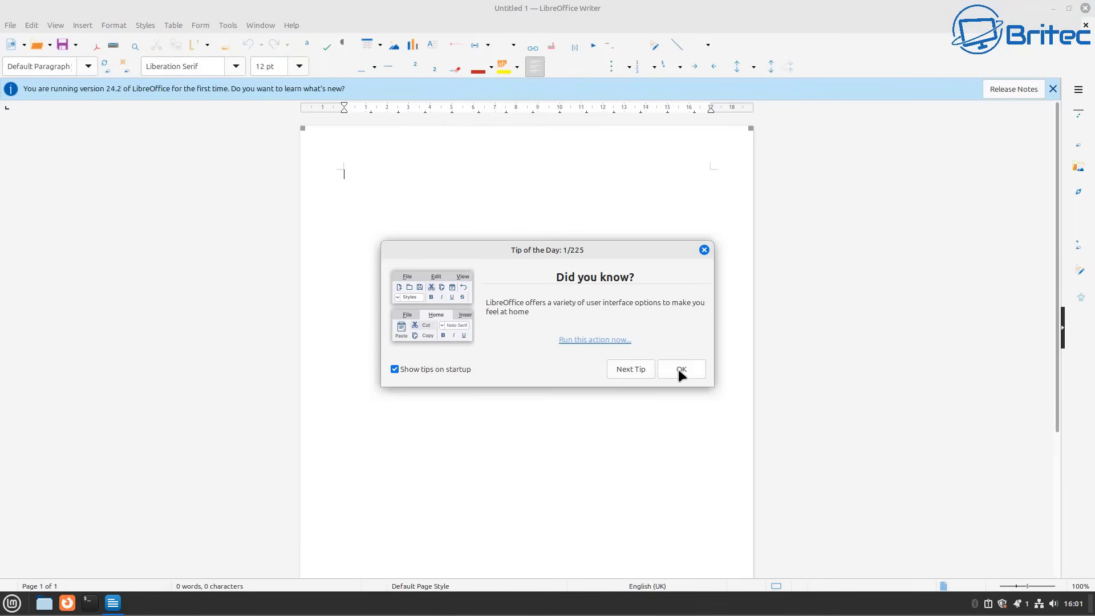
Dismiss the tip, restore, shrink and reposition the Writer window, then close Writer.
click(679, 368)
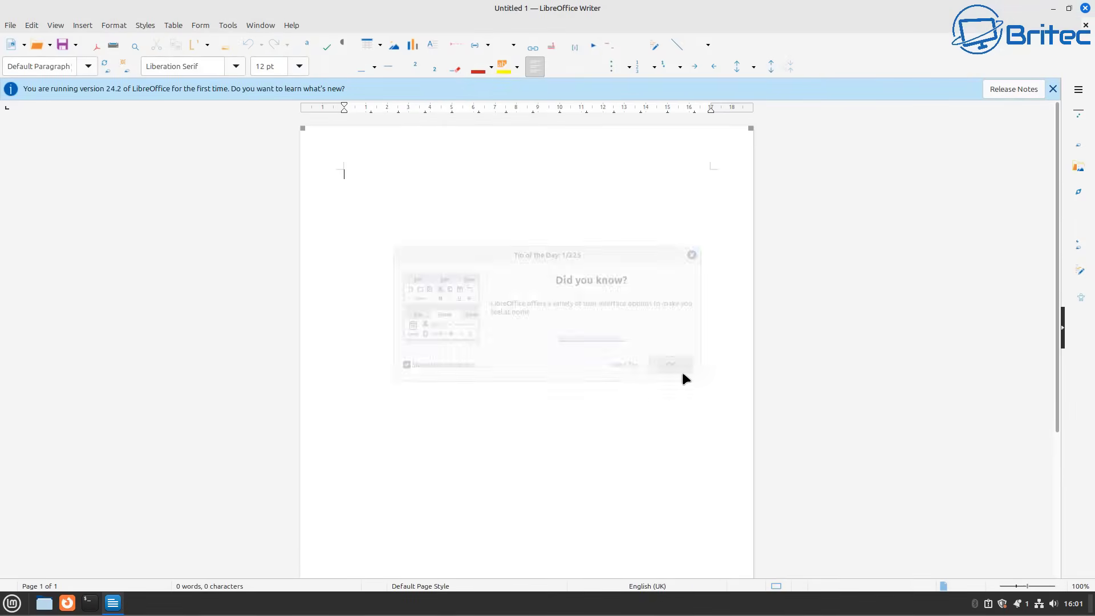
click(1069, 8)
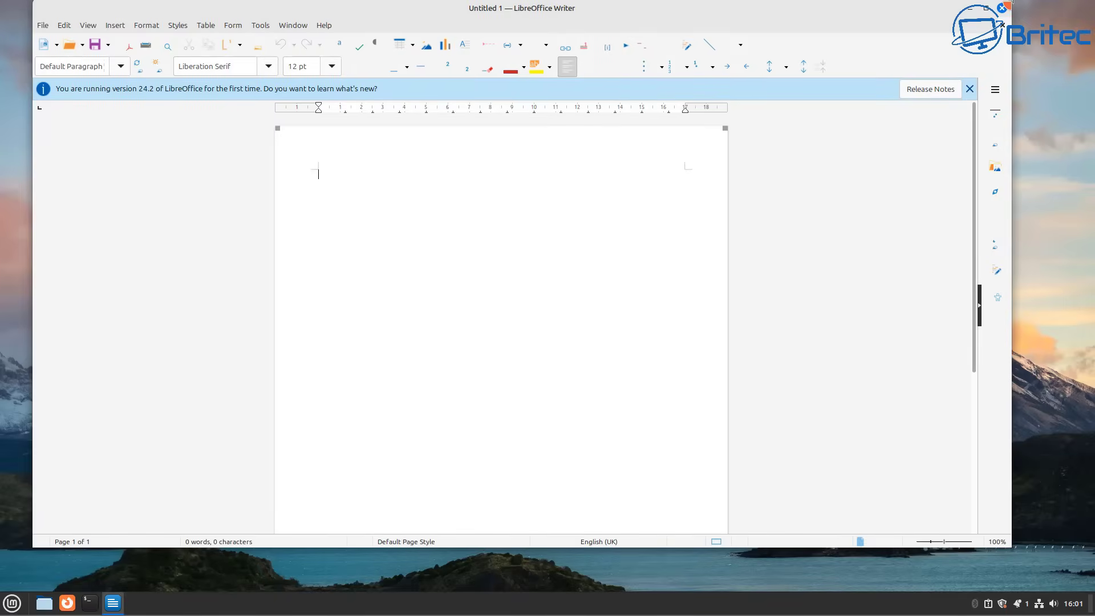
drag(1008, 2, 810, 56)
drag(623, 70, 784, 50)
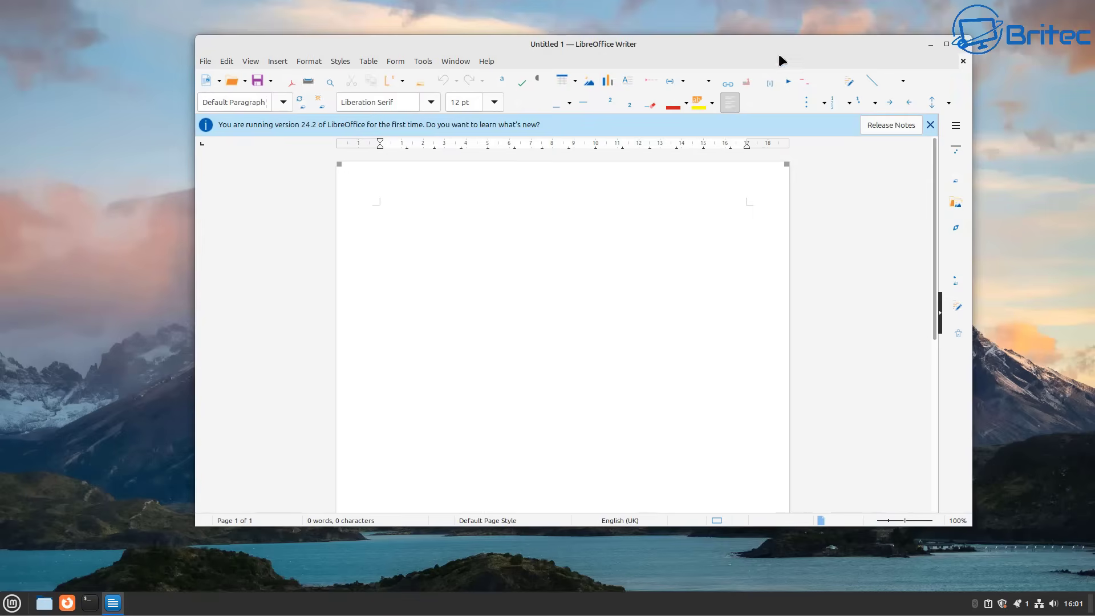
click(963, 60)
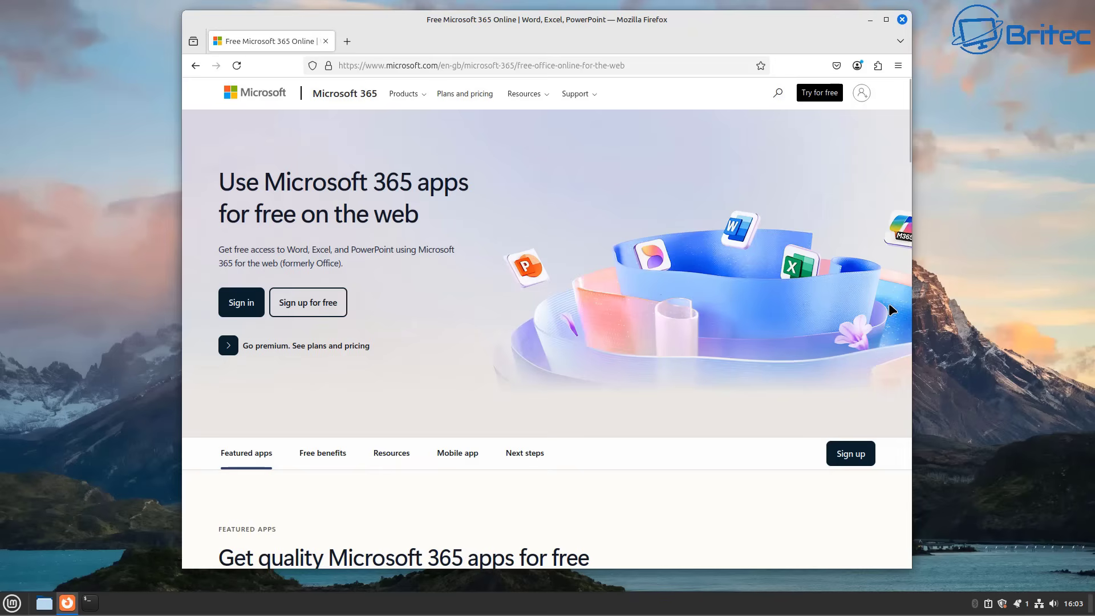
Browse the Microsoft 365 free web apps page down to the app cards, then close Firefox.
scroll(891, 320, down, 5)
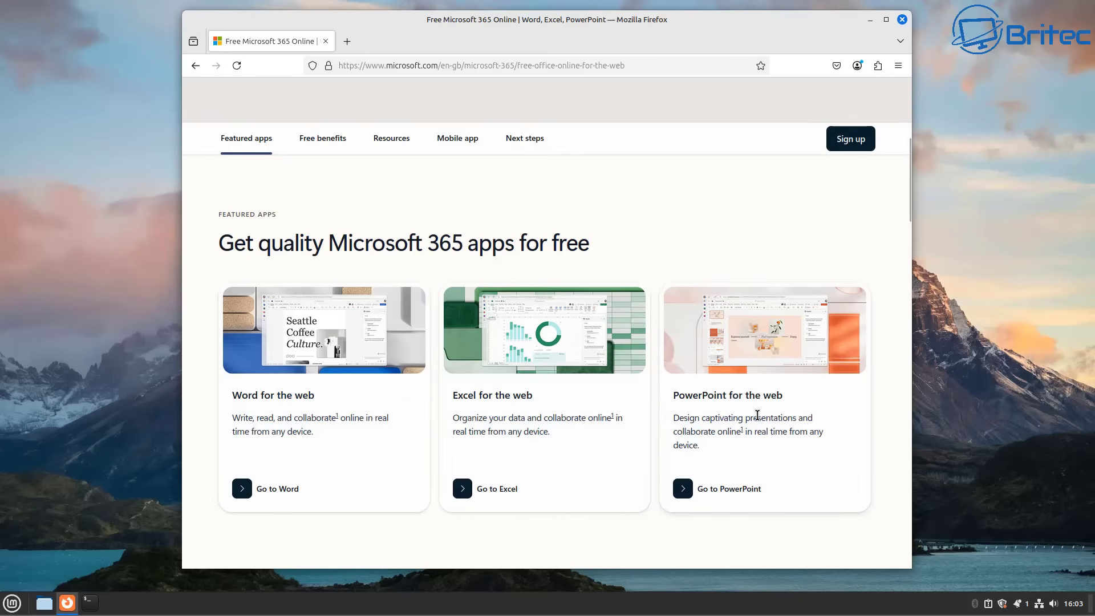
scroll(756, 416, down, 8)
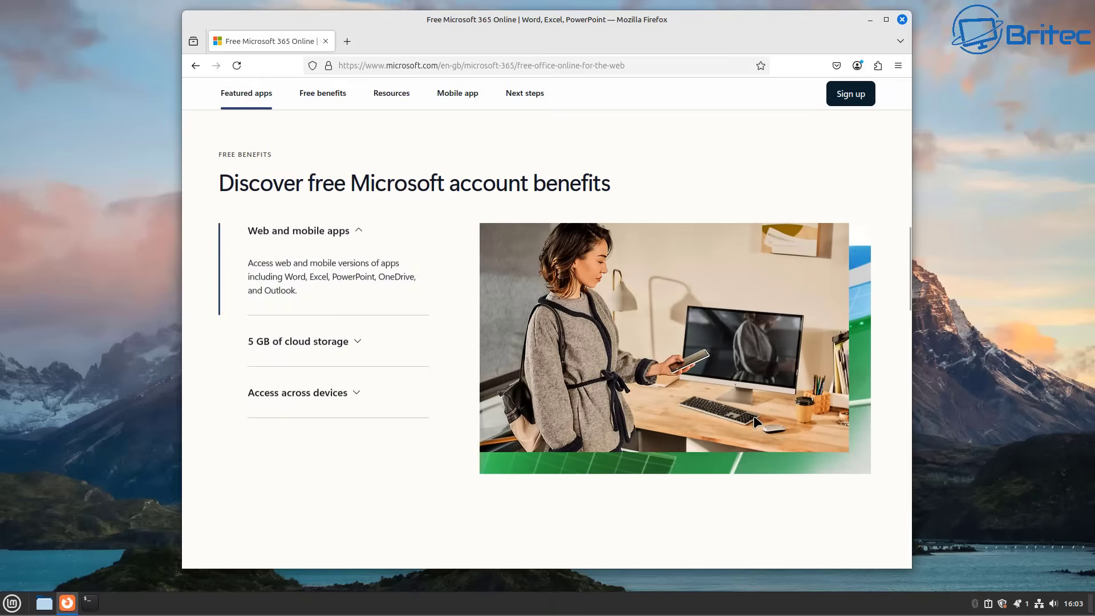
scroll(754, 417, up, 10)
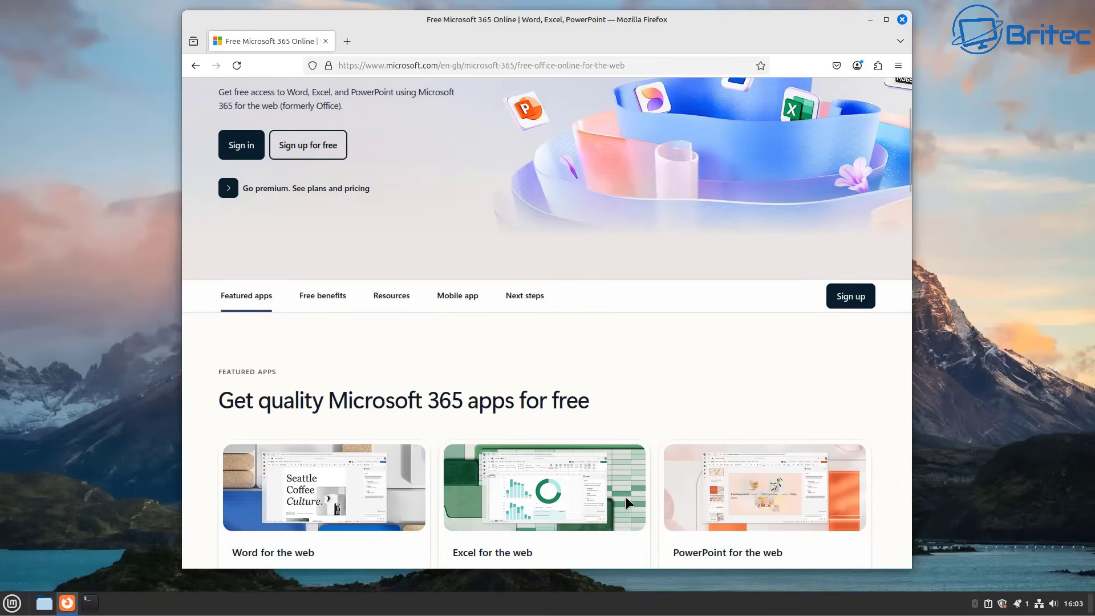
scroll(627, 494, up, 3)
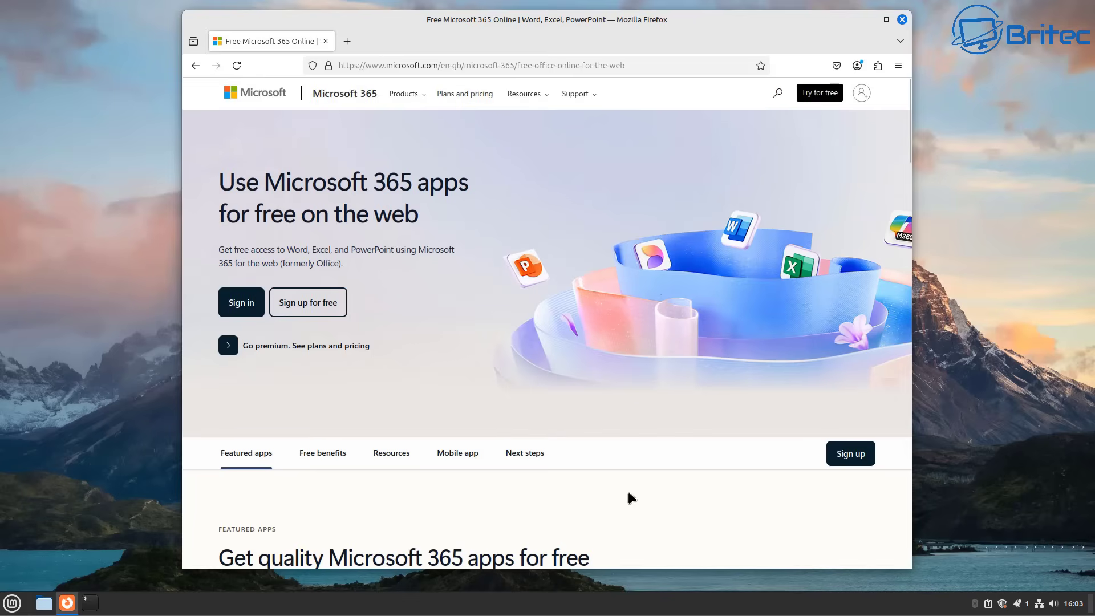
scroll(629, 494, down, 4)
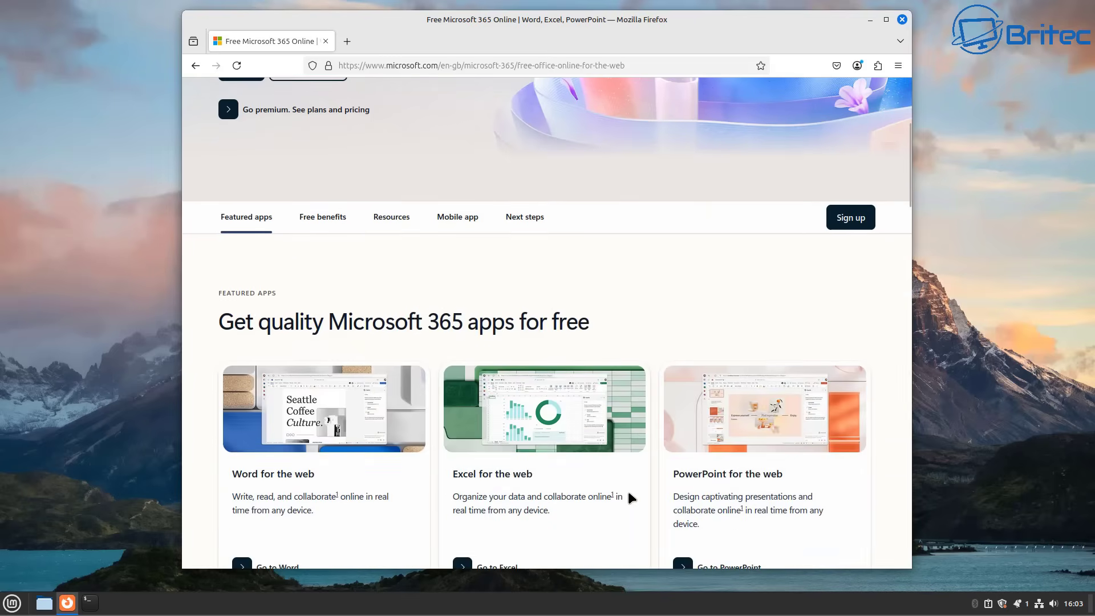
scroll(629, 495, down, 3)
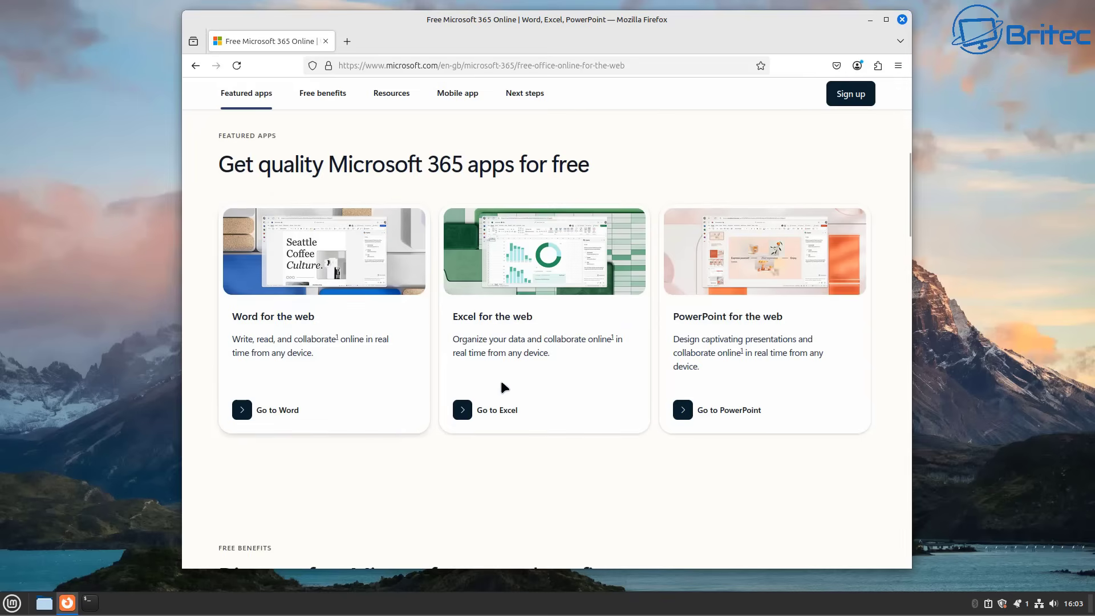
click(902, 20)
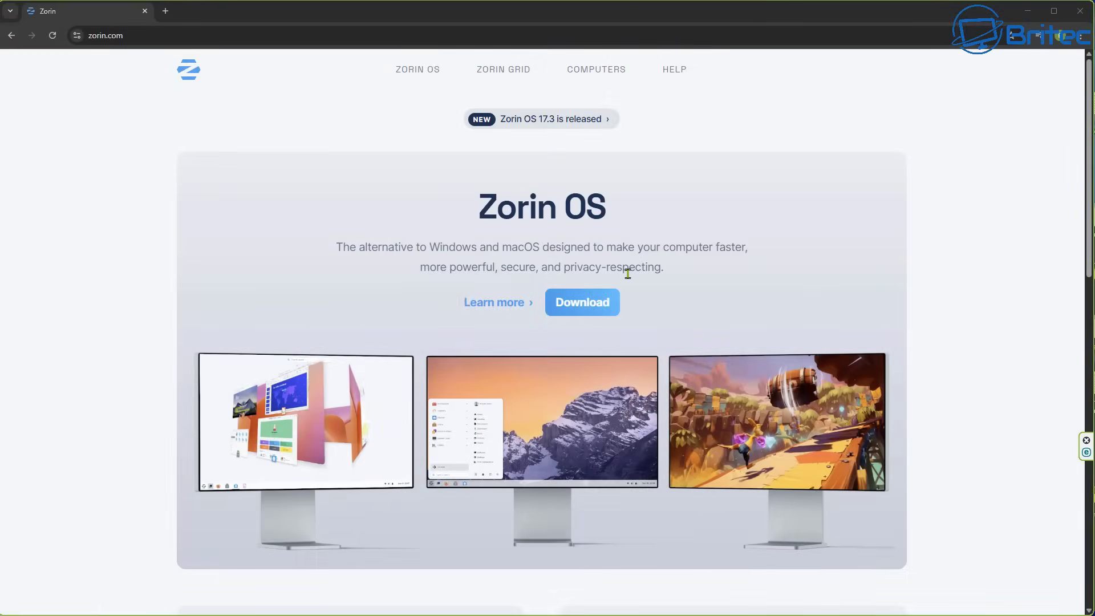
Download the free Zorin OS 17.3 Core edition, skipping the newsletter signup.
click(613, 306)
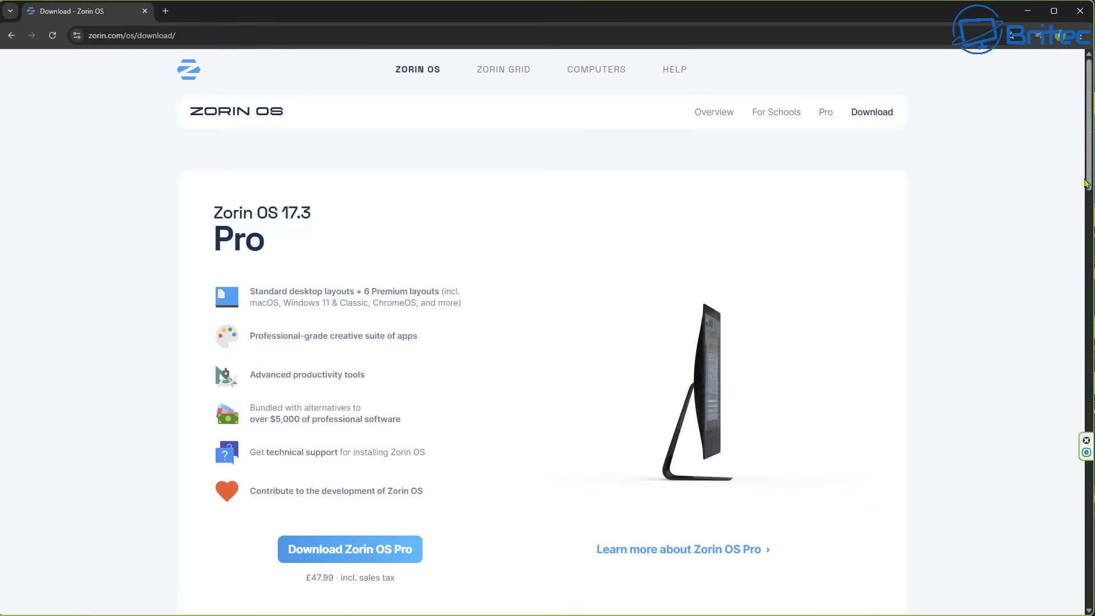
drag(1091, 173, 1081, 309)
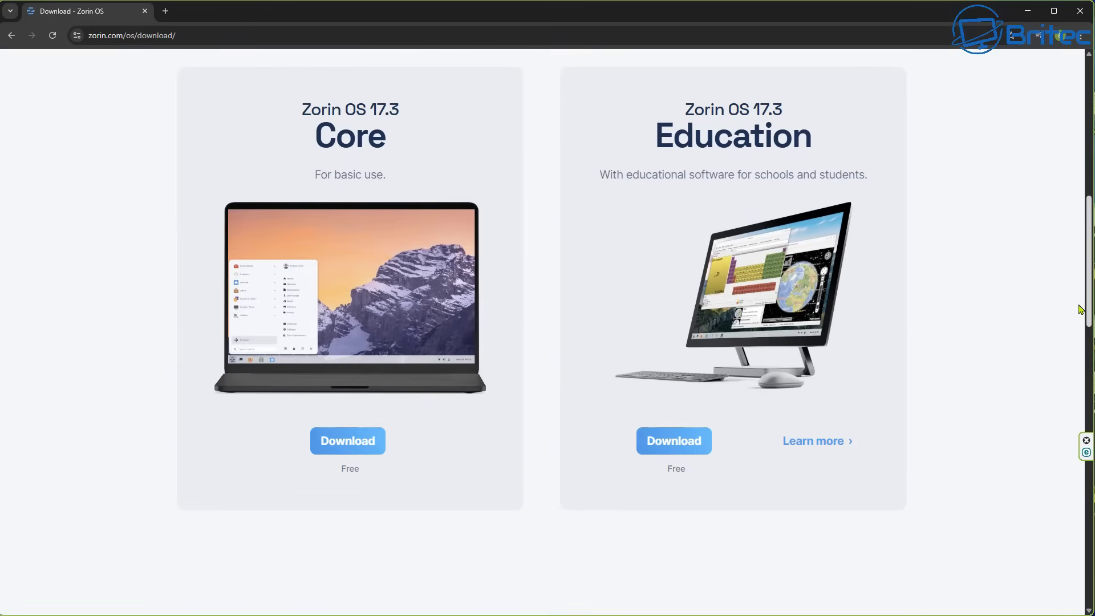
click(352, 453)
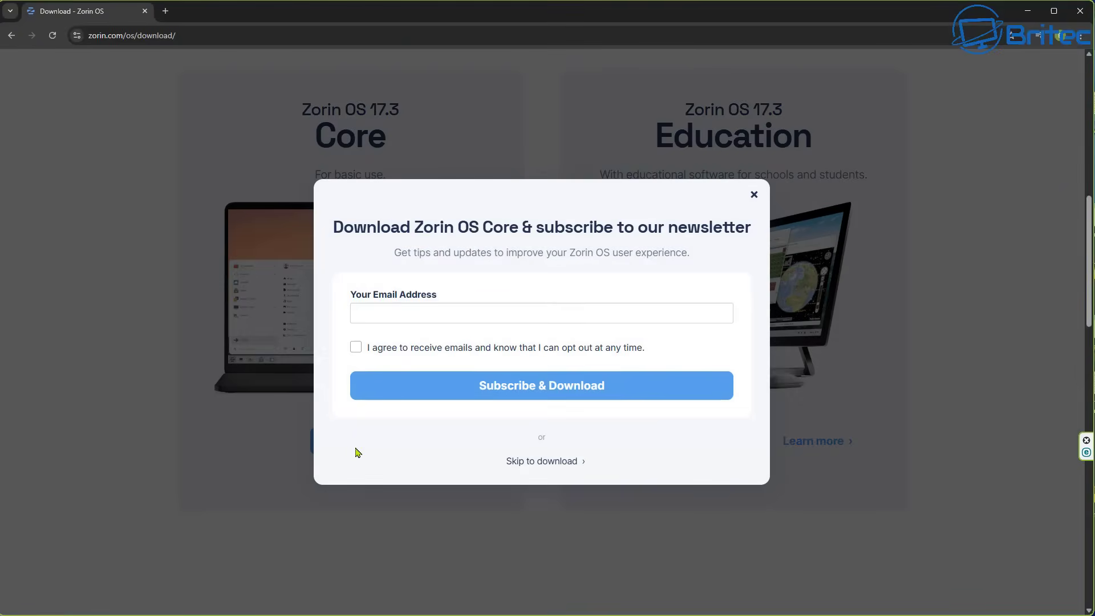
click(549, 466)
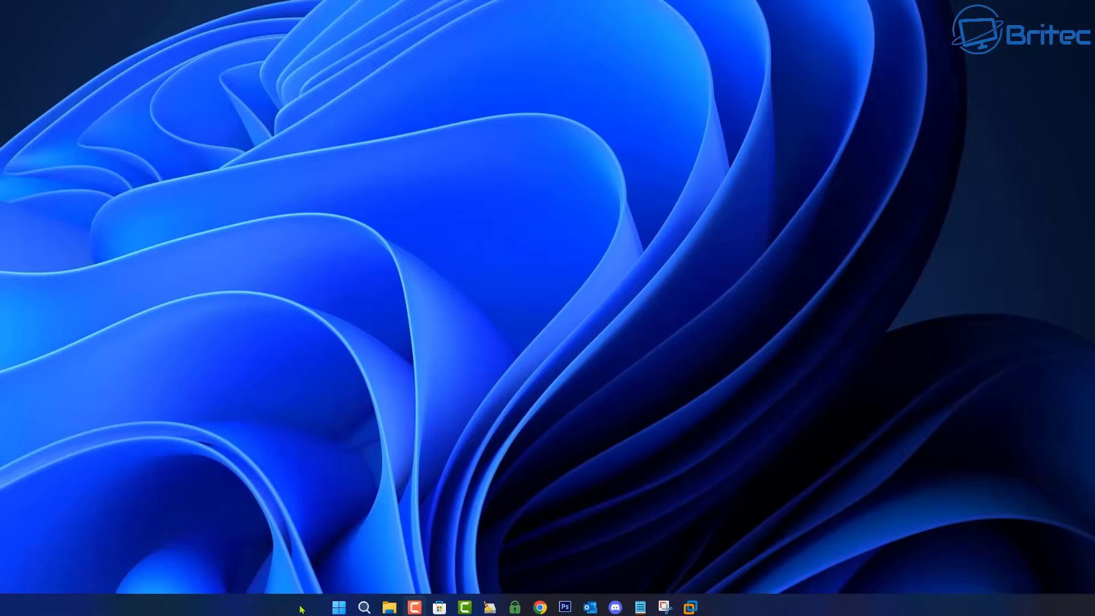
Search 'etcher' to launch balenaEtcher and open its Flash from file picker.
click(341, 608)
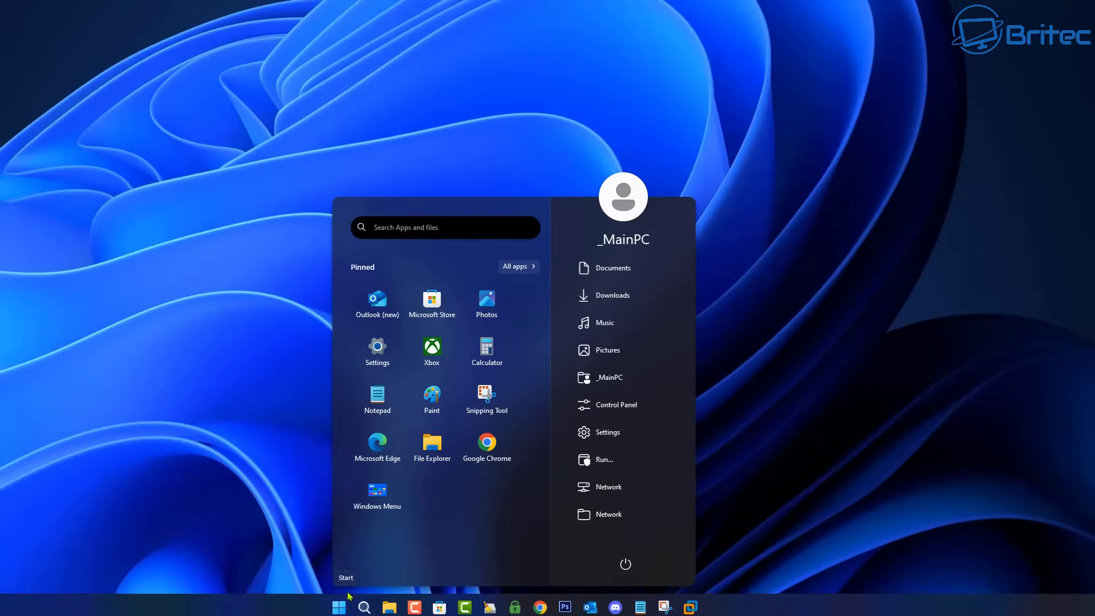
text(etcher)
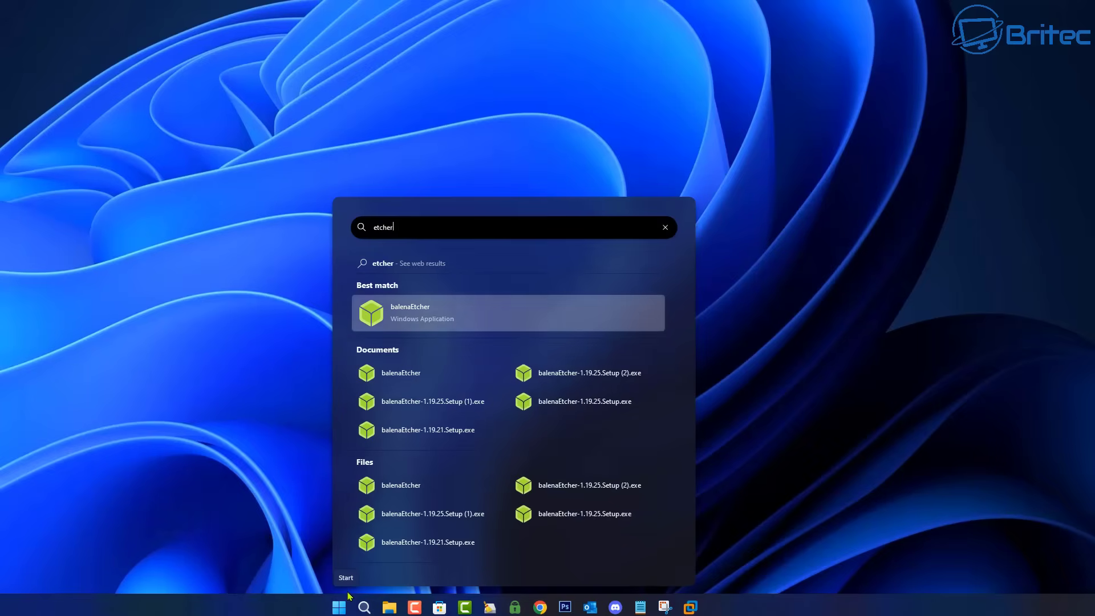
click(421, 313)
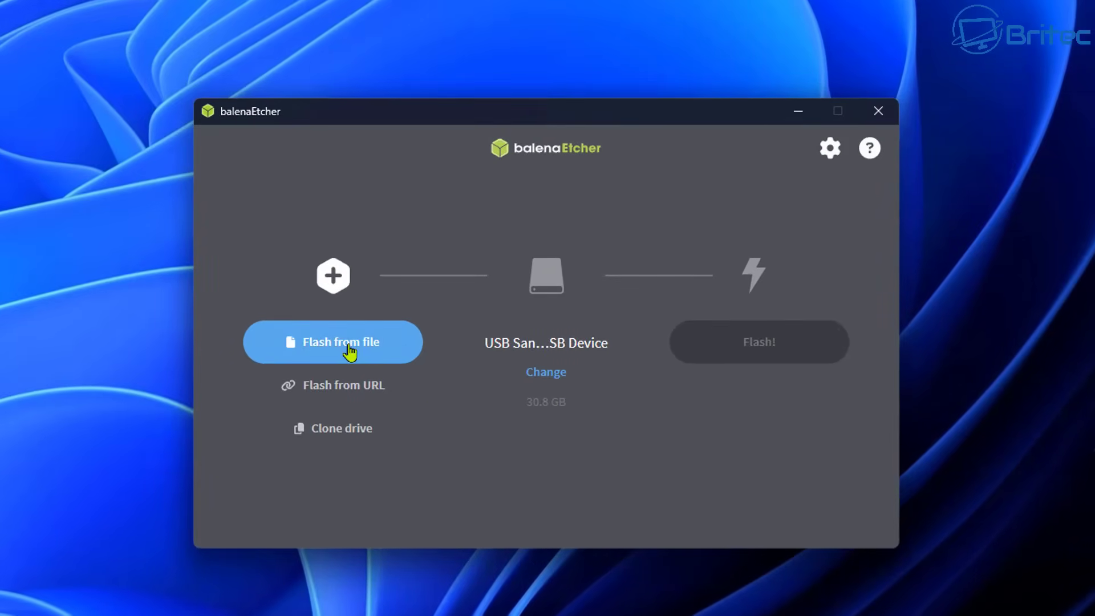
click(350, 352)
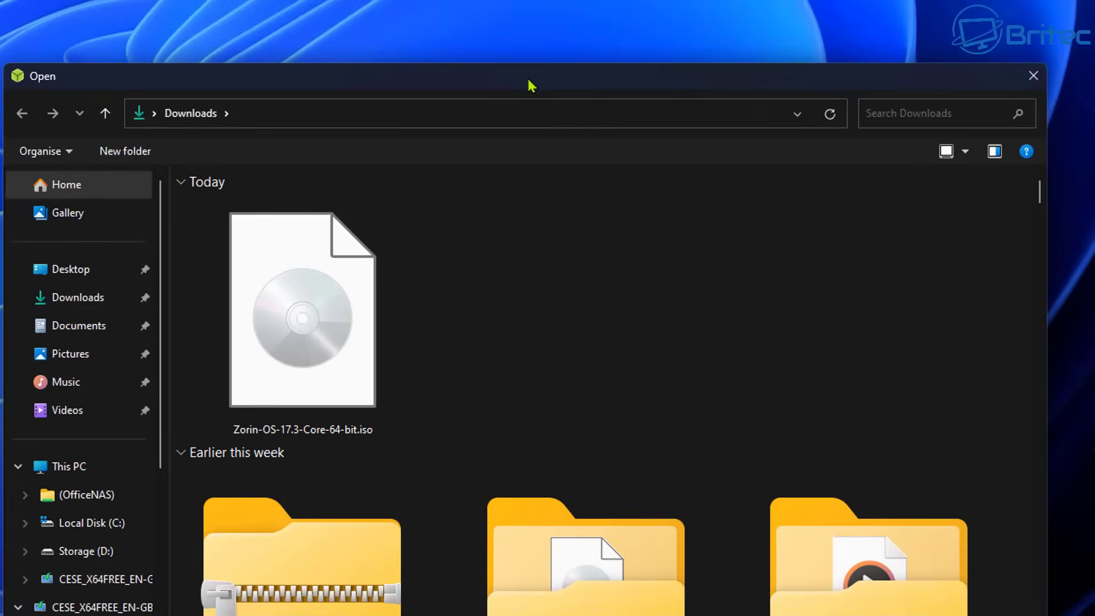
Load the Zorin-OS-17.3-Core-64-bit.iso image and flash it to the 30.8 GB SanDisk USB drive.
click(292, 340)
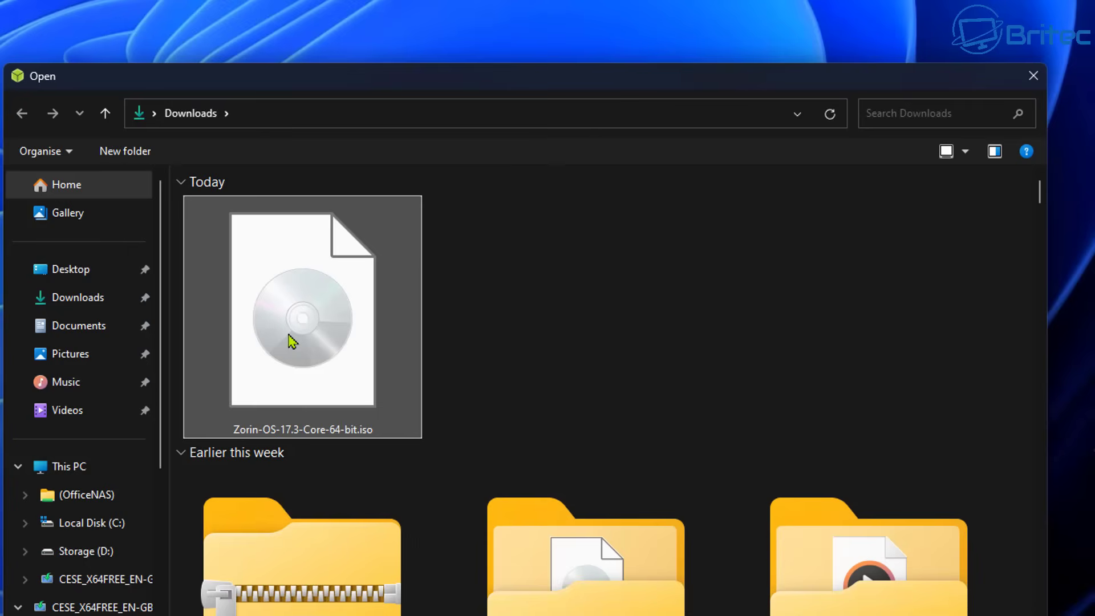
double_click(292, 340)
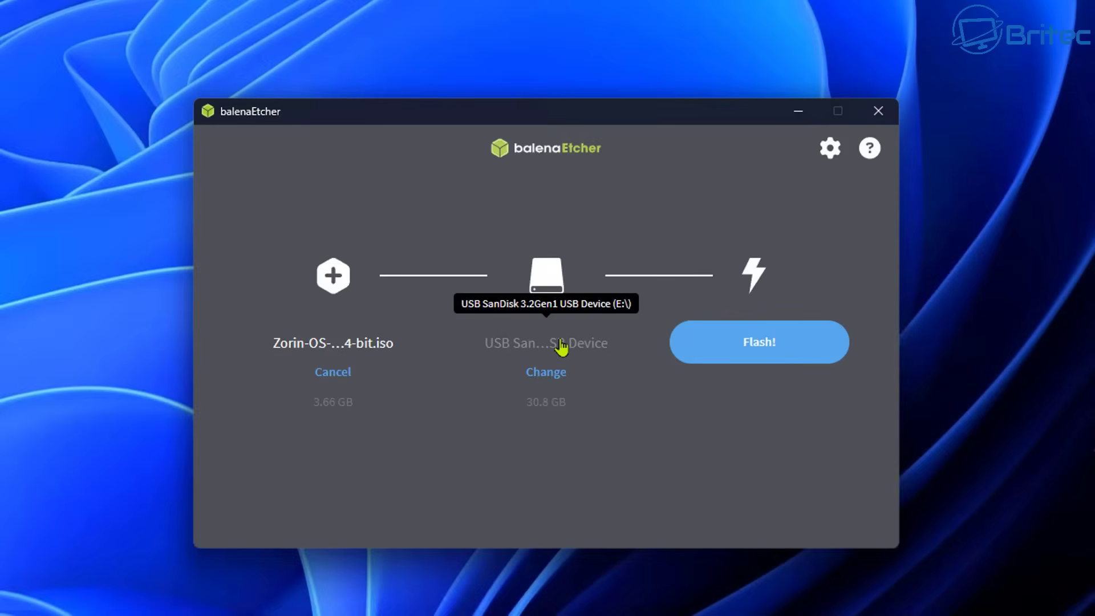
click(760, 344)
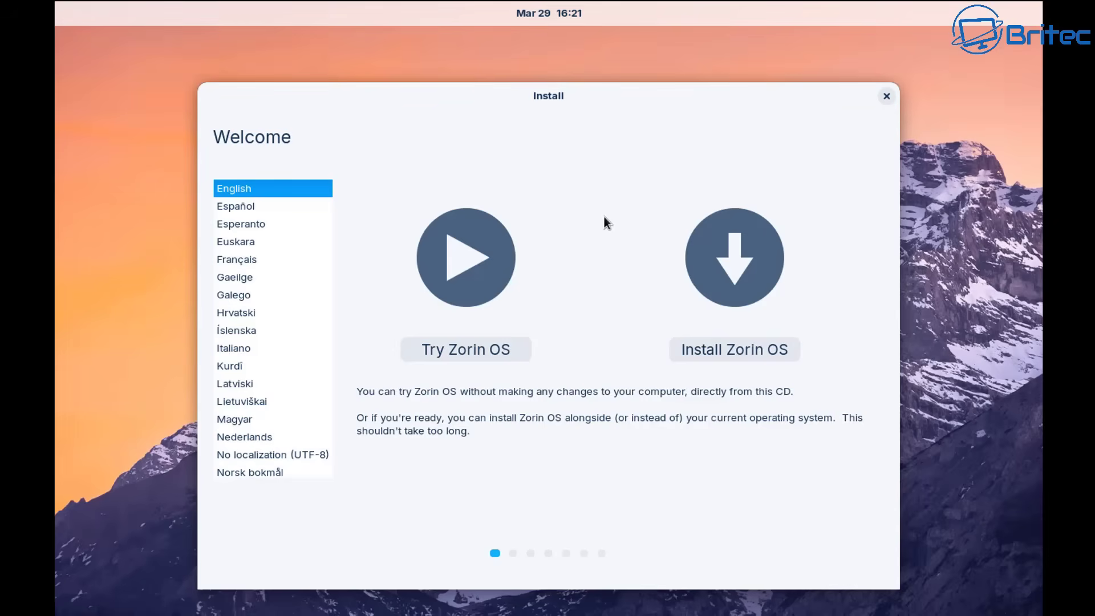
Start installing Zorin OS and choose the English (UK) keyboard layout.
click(746, 353)
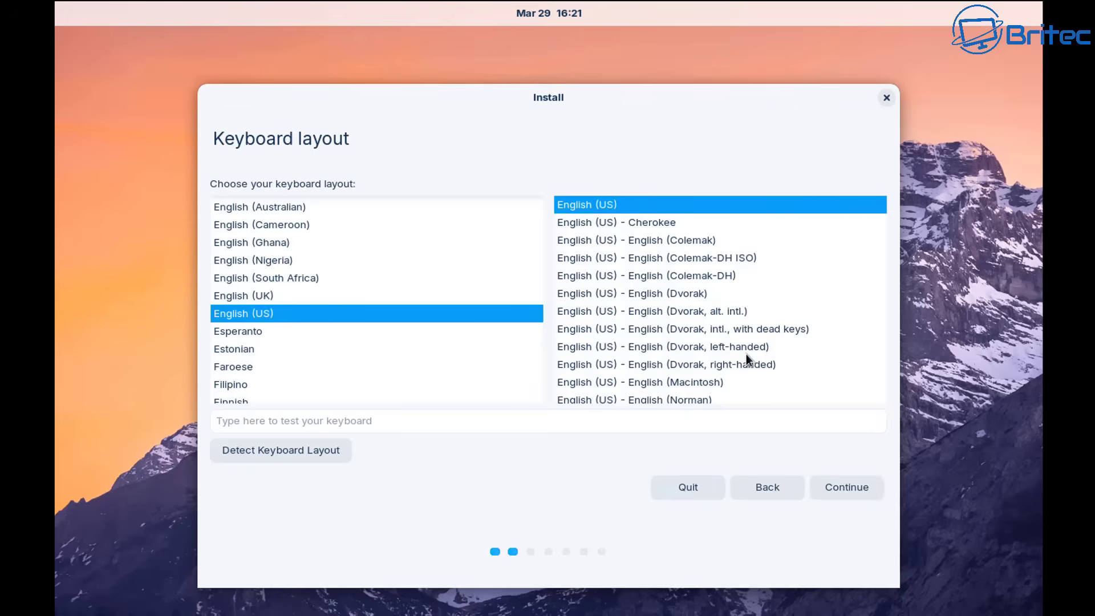
scroll(756, 376, down, 2)
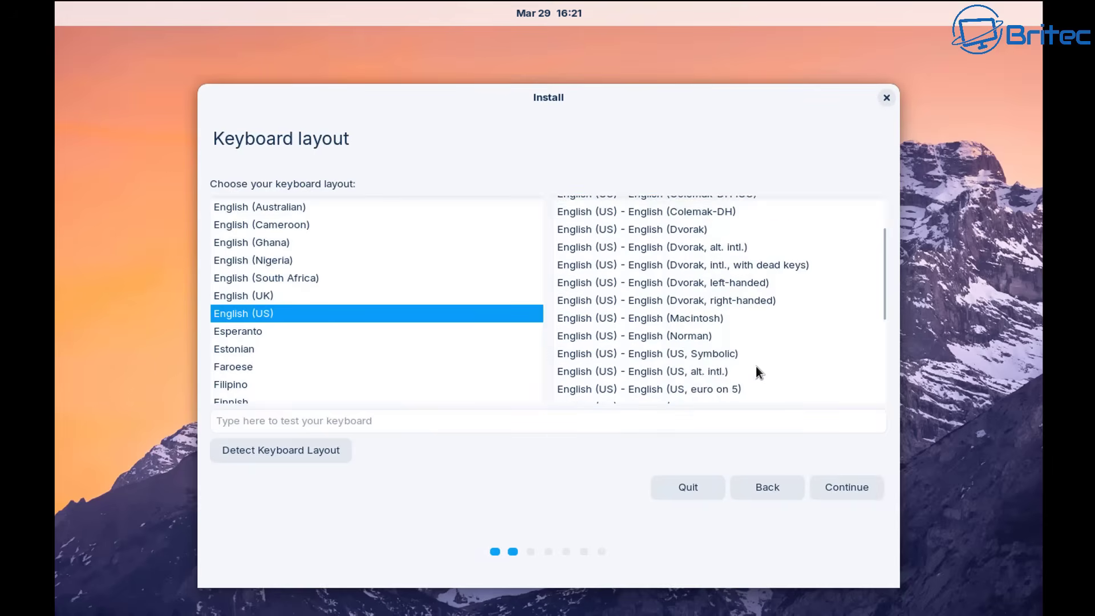
scroll(754, 365, down, 4)
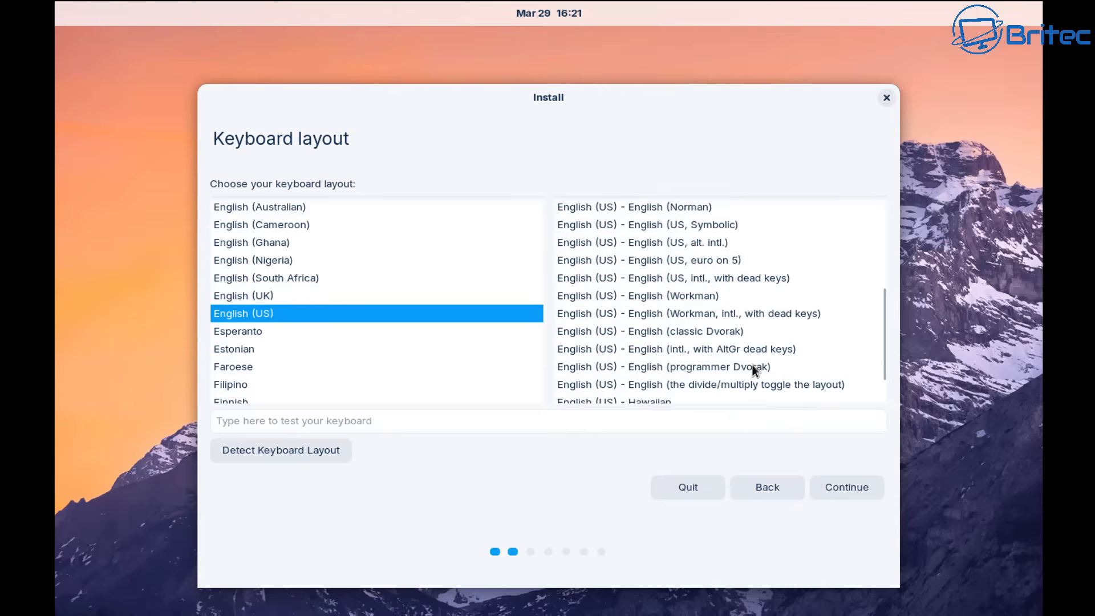
scroll(752, 365, up, 7)
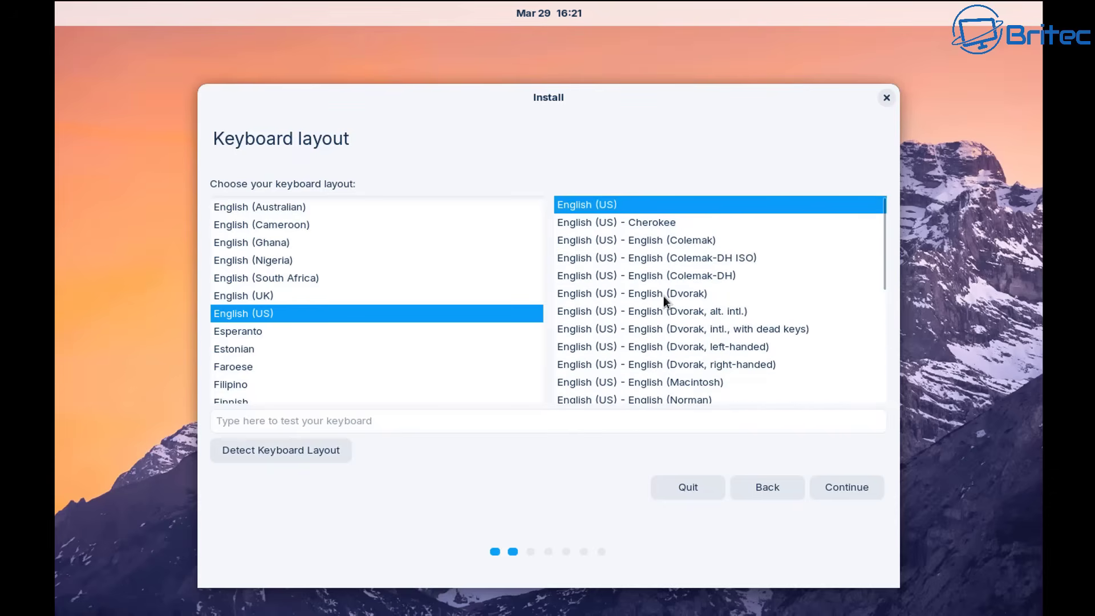
click(249, 297)
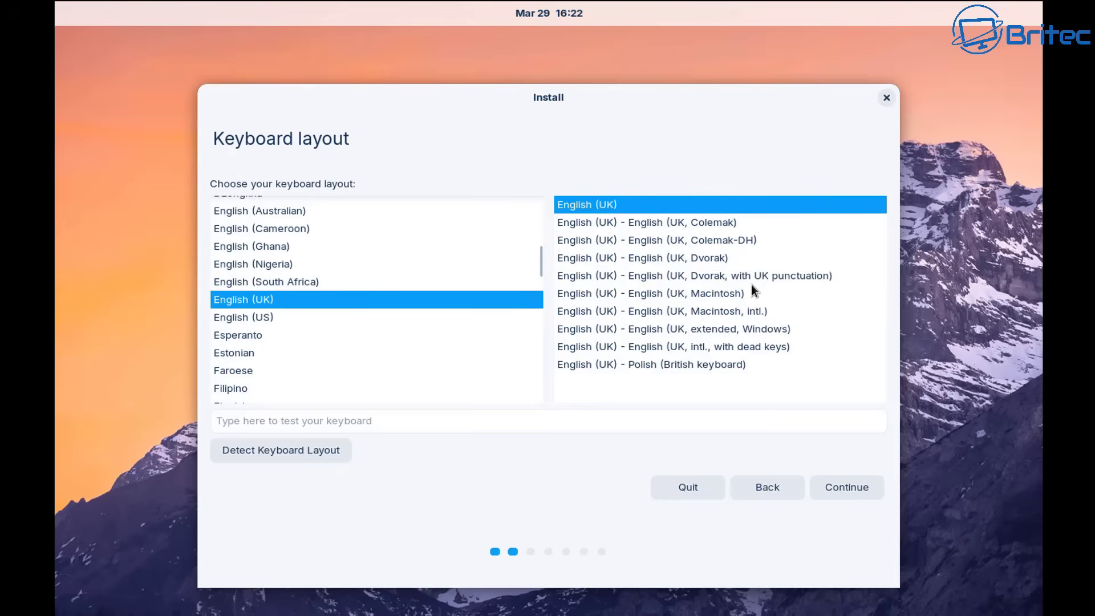
click(854, 489)
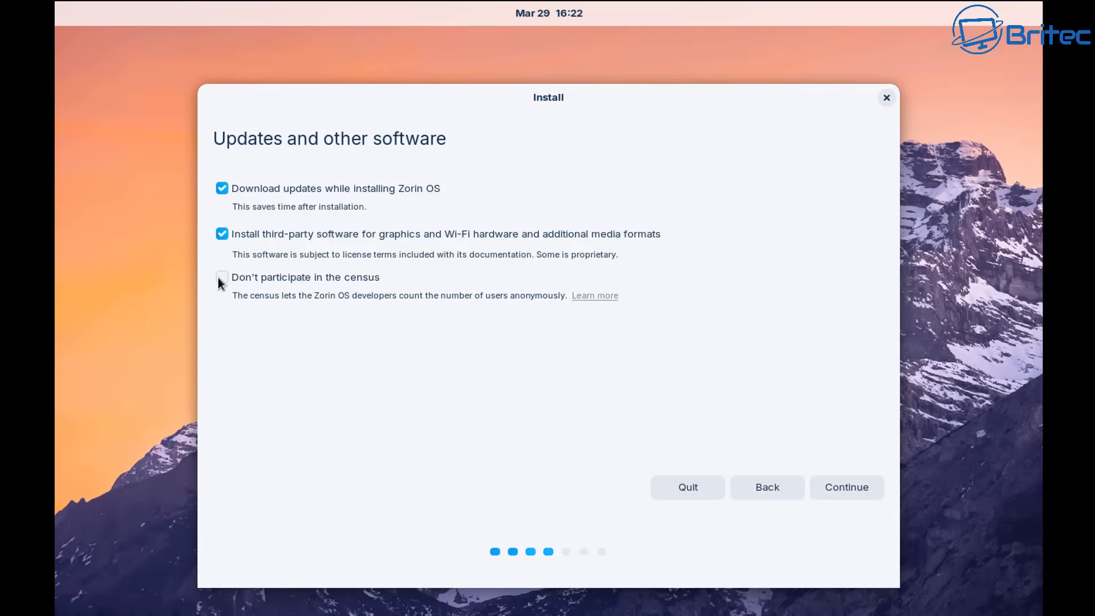
Keep update and third-party software downloads ticked and continue to Installation type.
click(595, 296)
click(846, 494)
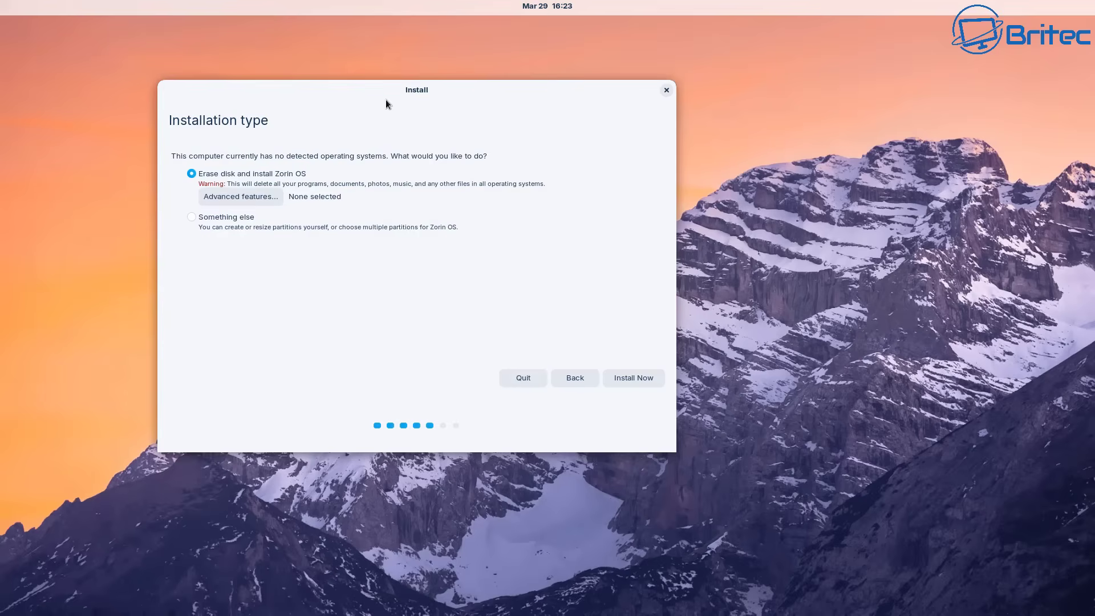
Install with 'Erase disk and install Zorin OS' and confirm writing the partition changes.
drag(386, 103, 545, 106)
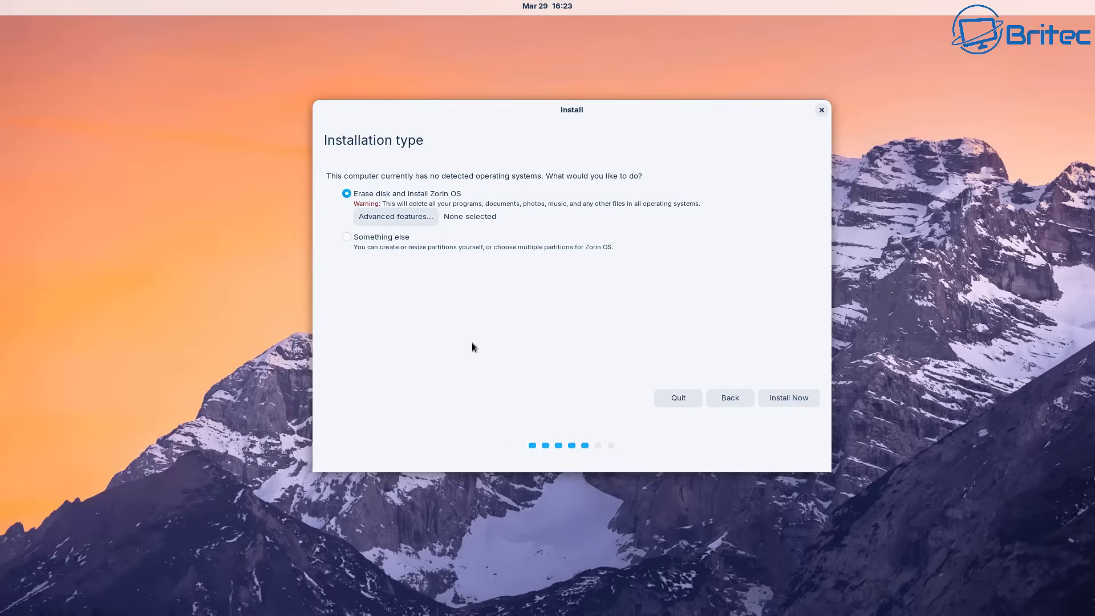
click(790, 401)
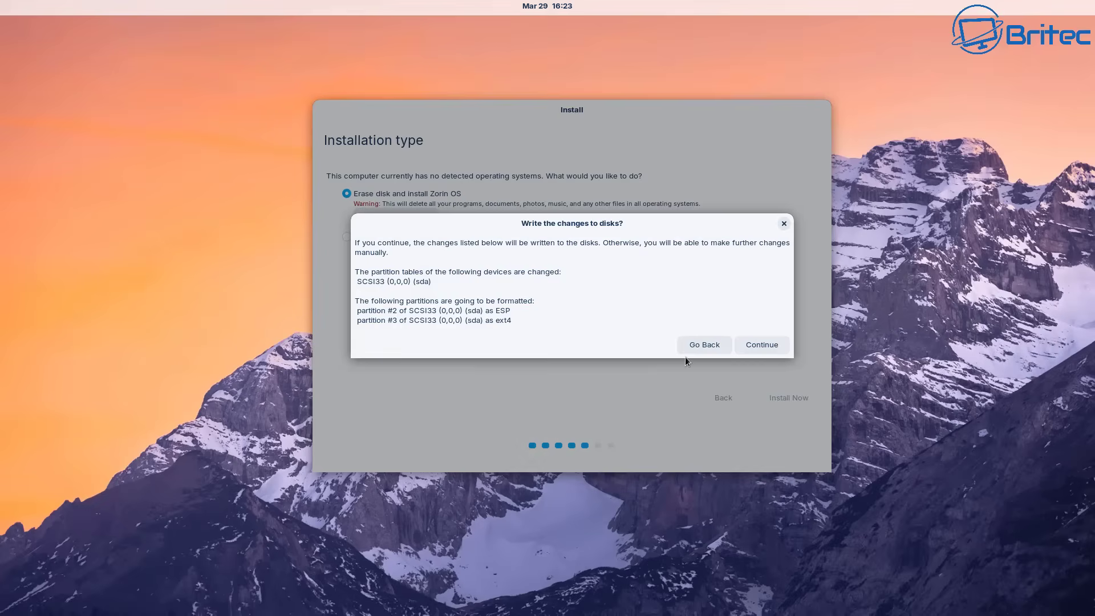
click(767, 346)
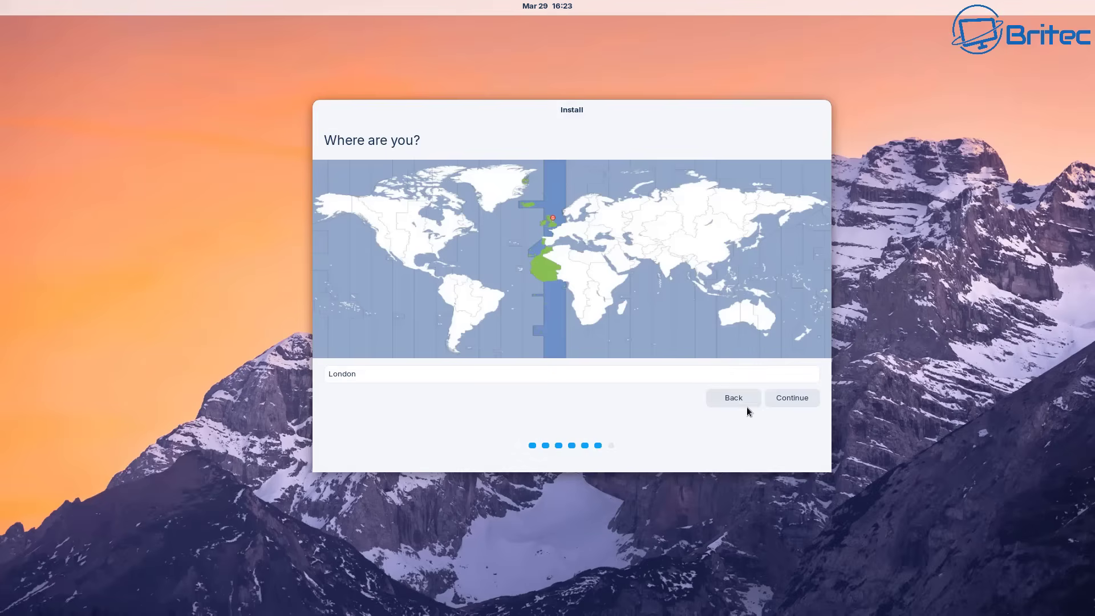
Keep London as the location, then enter the account name and the password twice.
click(801, 404)
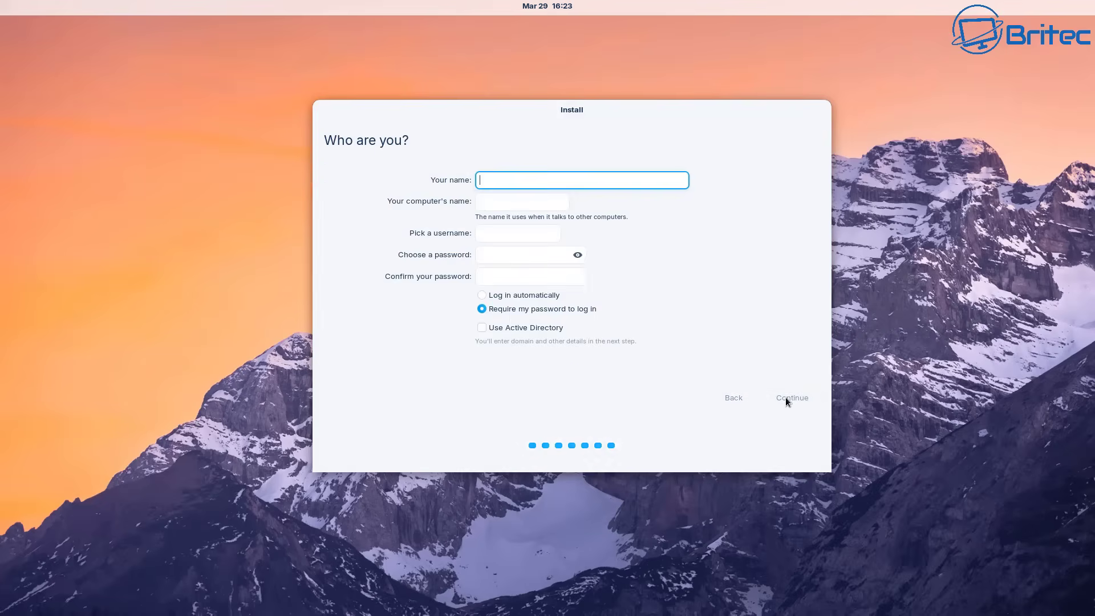
text(britec)
click(495, 257)
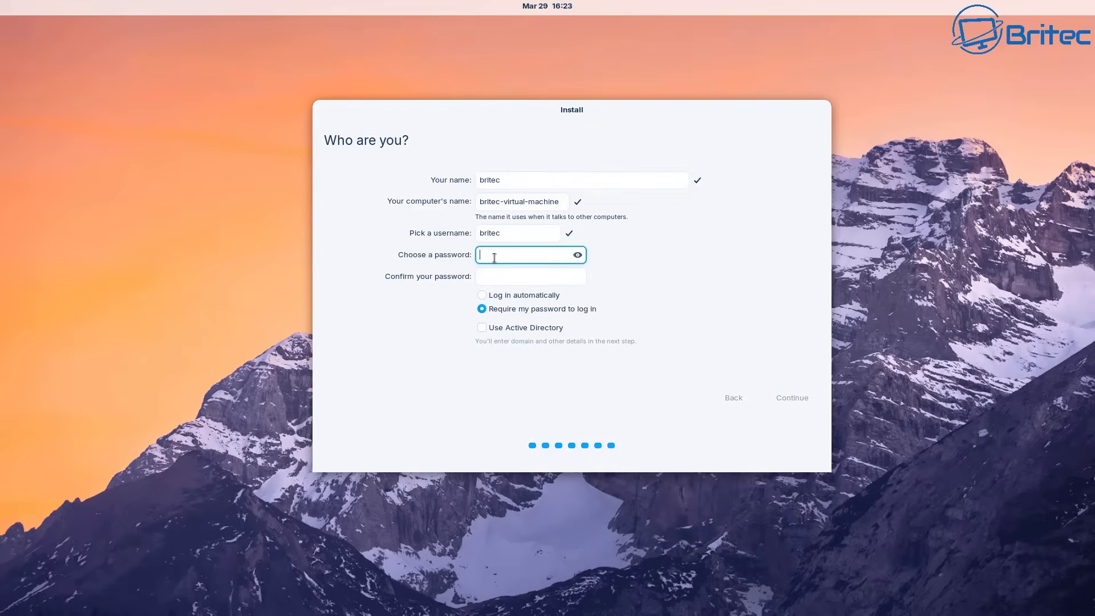
text(•••••••)
click(494, 275)
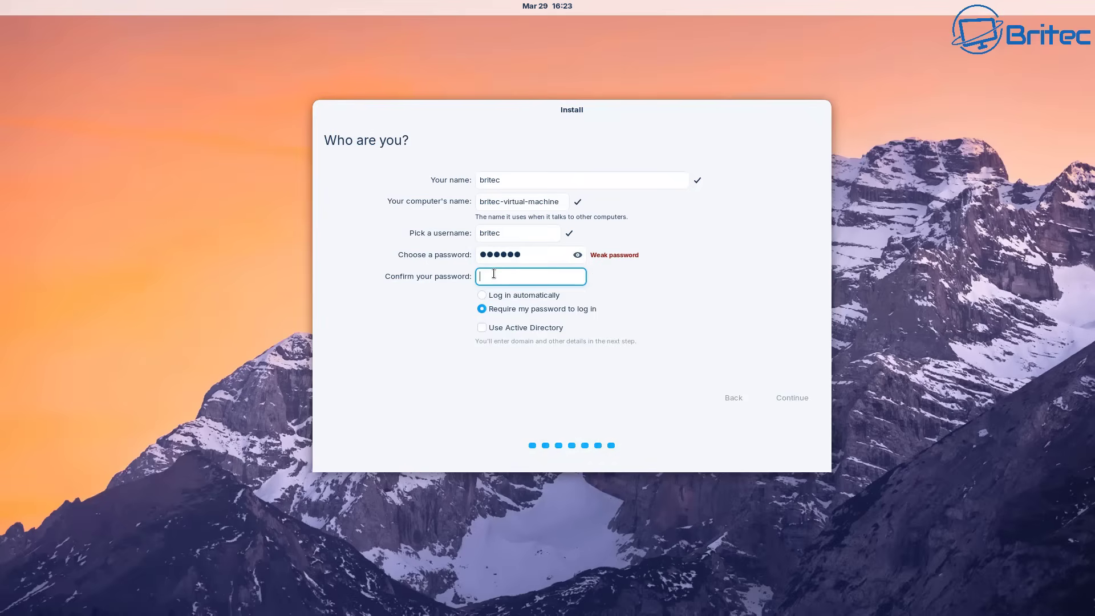
text(••••••)
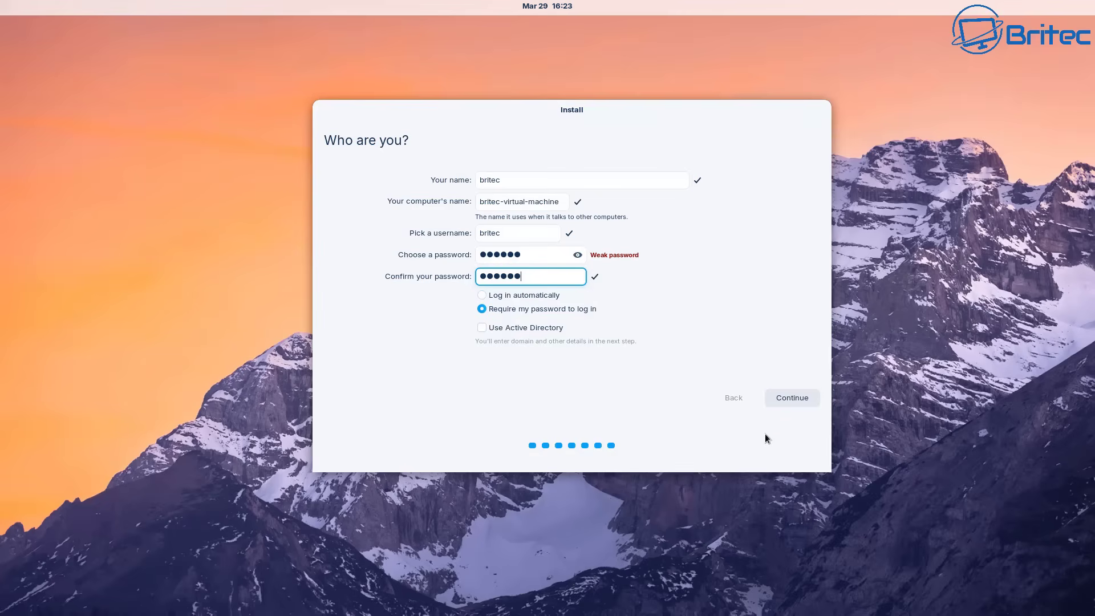
click(793, 399)
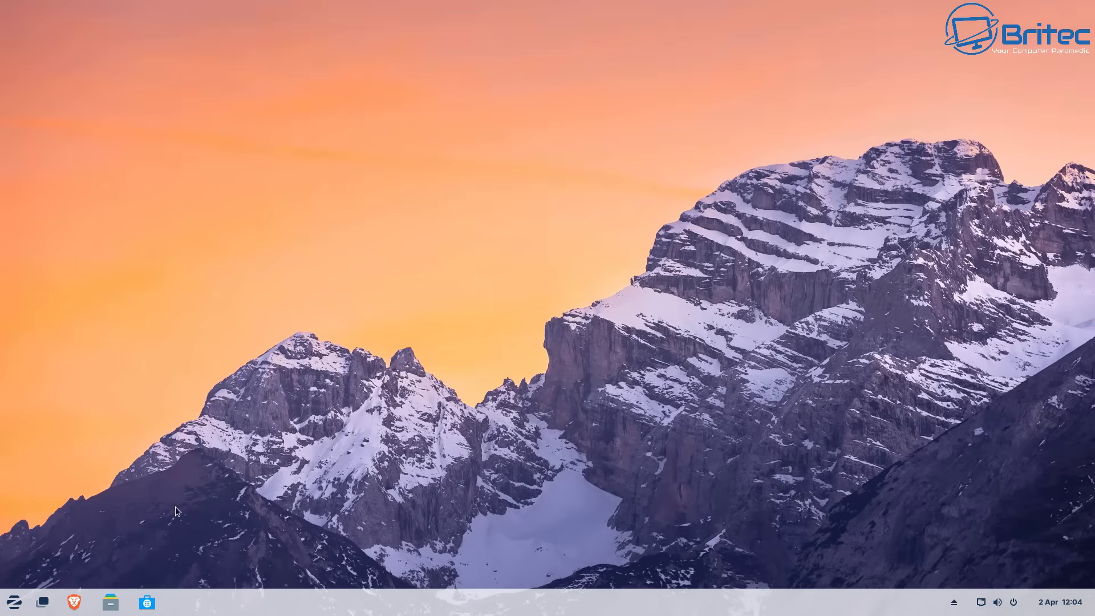
Launch LibreOffice Writer from the Office category, close it, and reopen the Zorin menu.
click(11, 605)
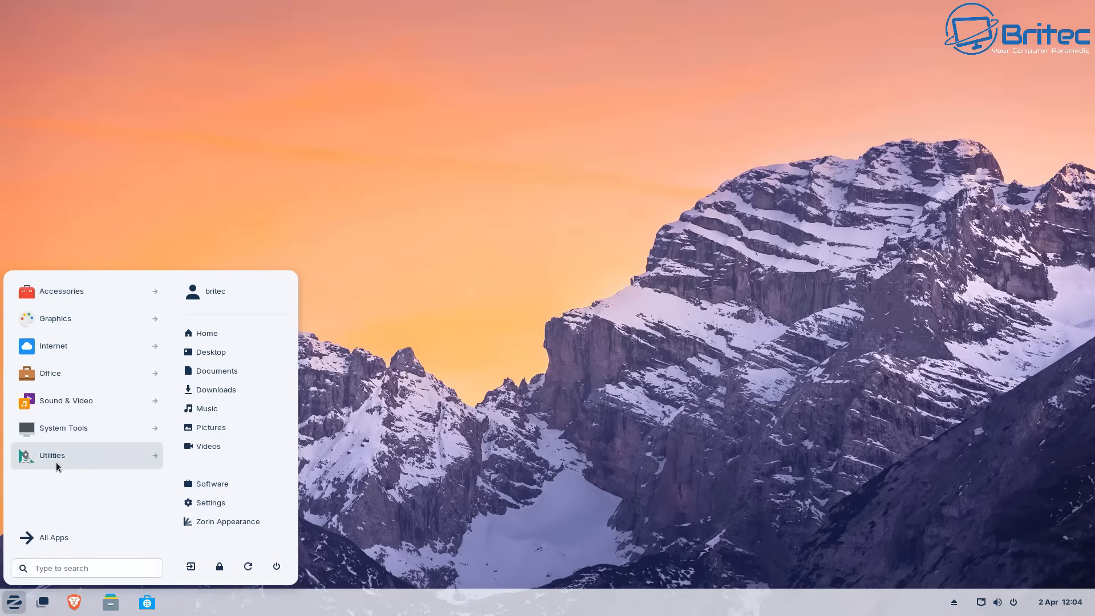
click(66, 375)
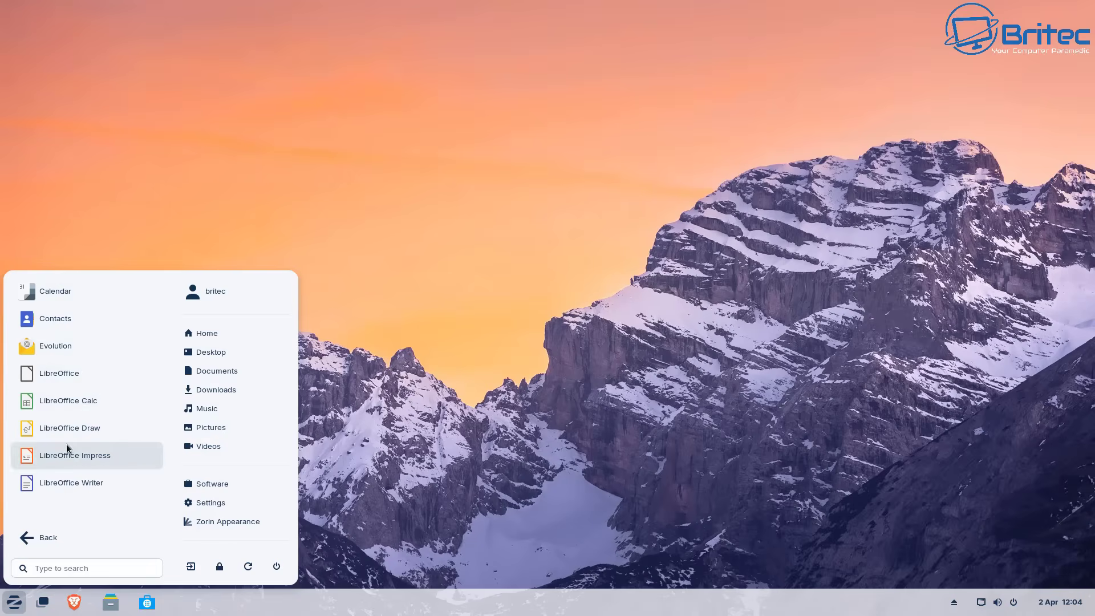
click(67, 485)
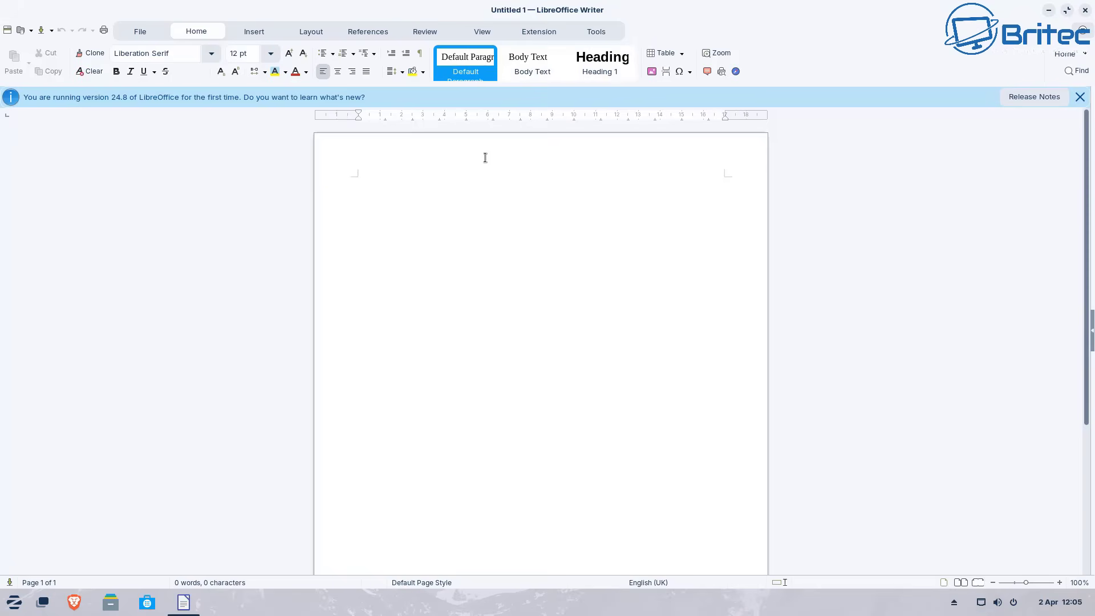
click(1085, 13)
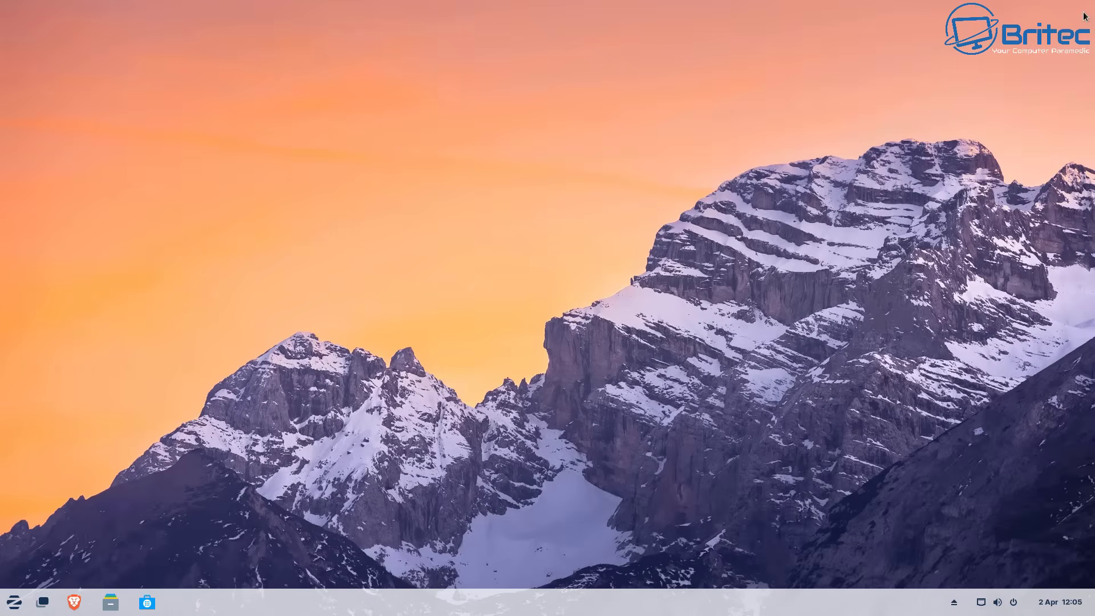
click(21, 604)
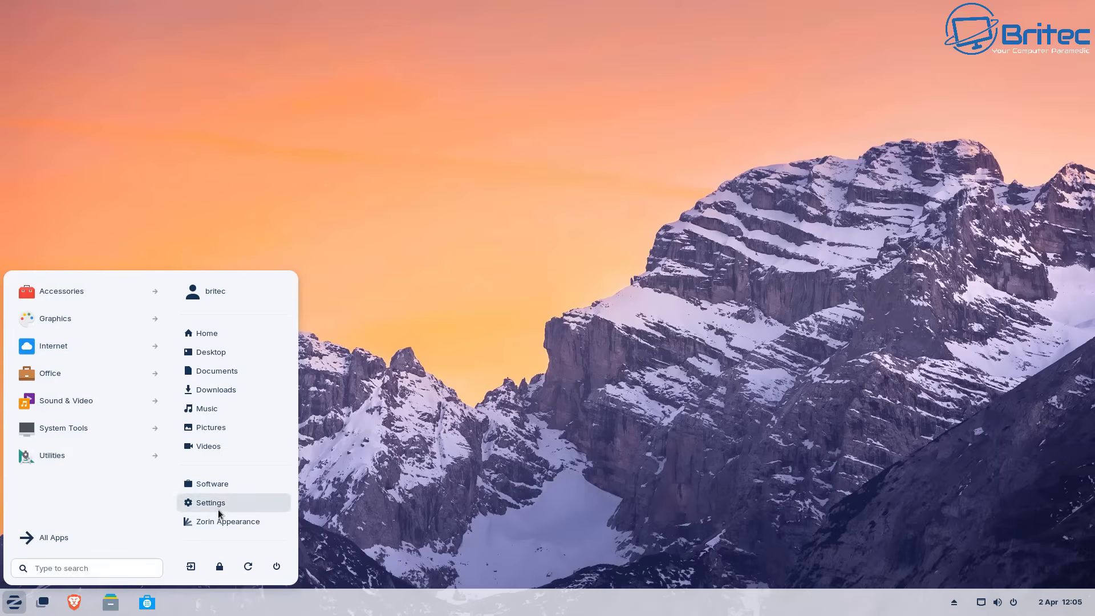
Open the Software store's Create category and launch GNU Image Manipulation Program from its card.
click(218, 491)
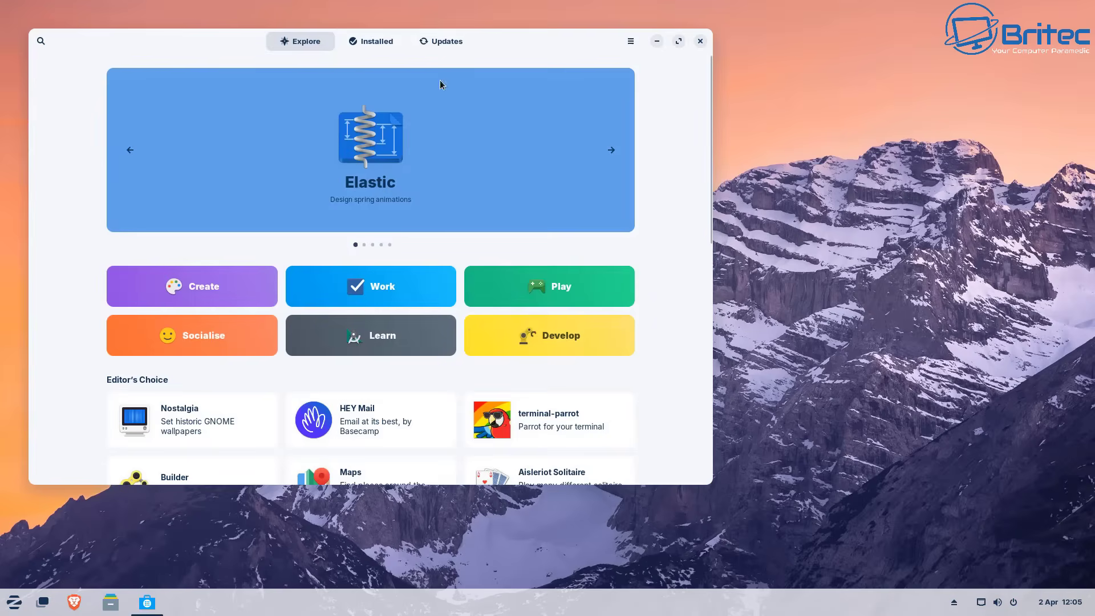
drag(498, 44, 654, 83)
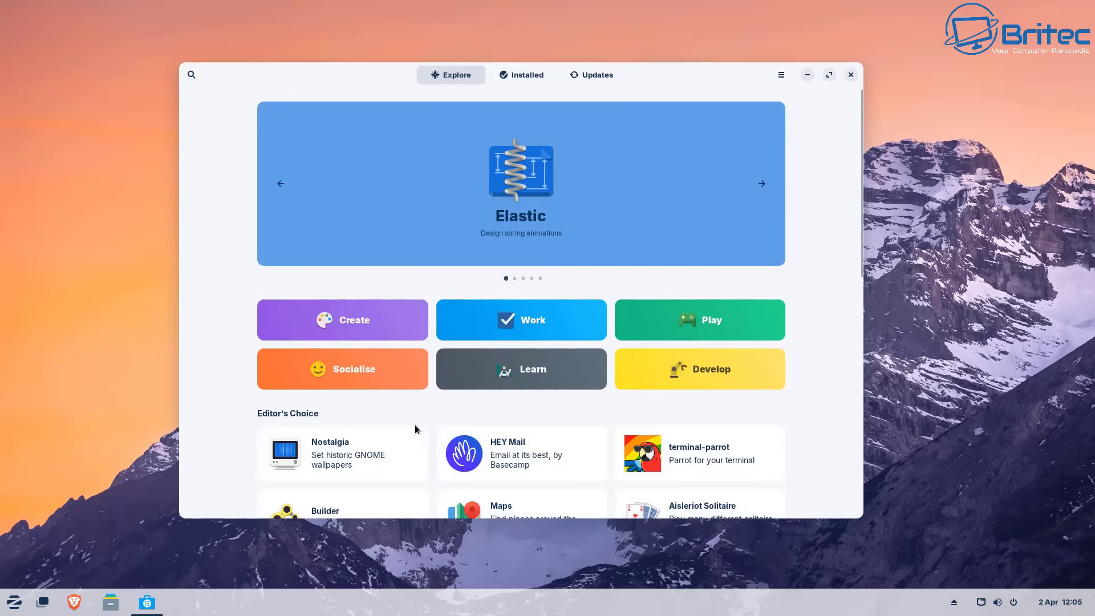
click(360, 318)
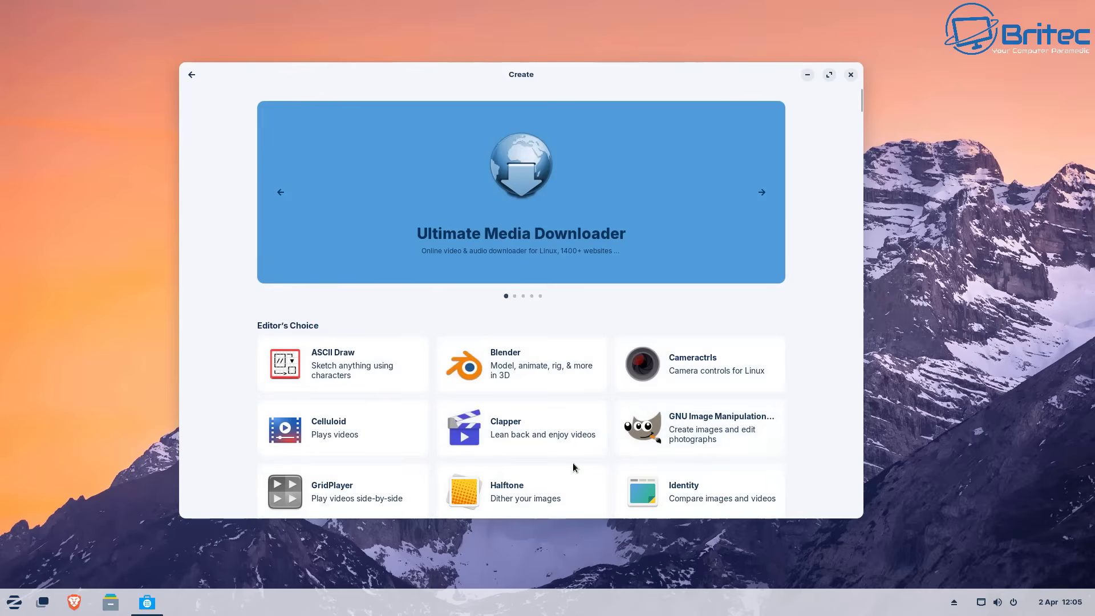
click(699, 429)
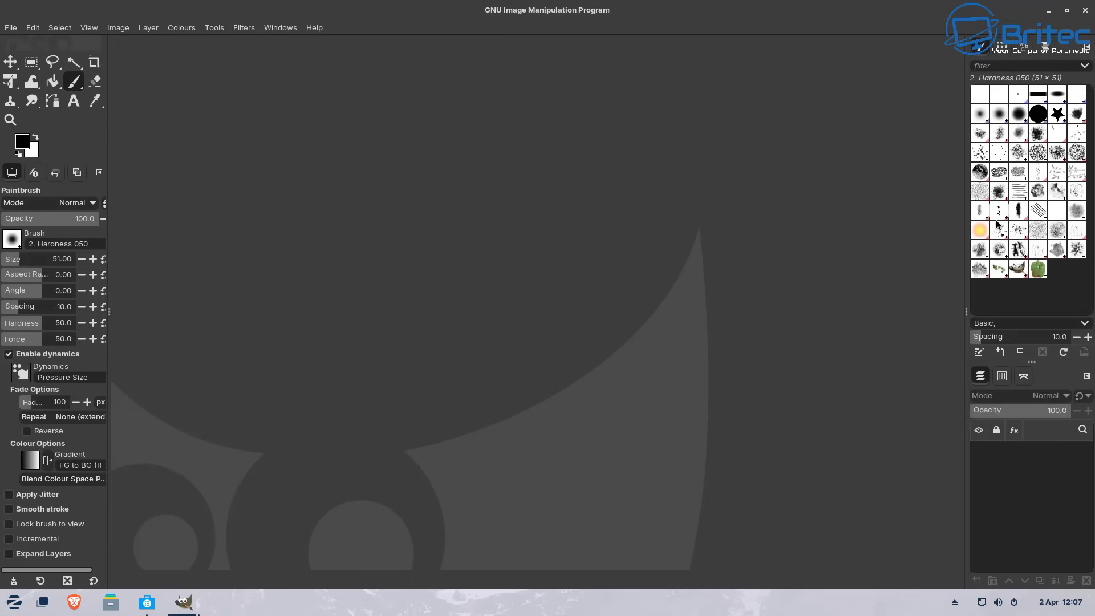
Close GIMP, then view Blender's details page and return to the Create list.
click(1085, 11)
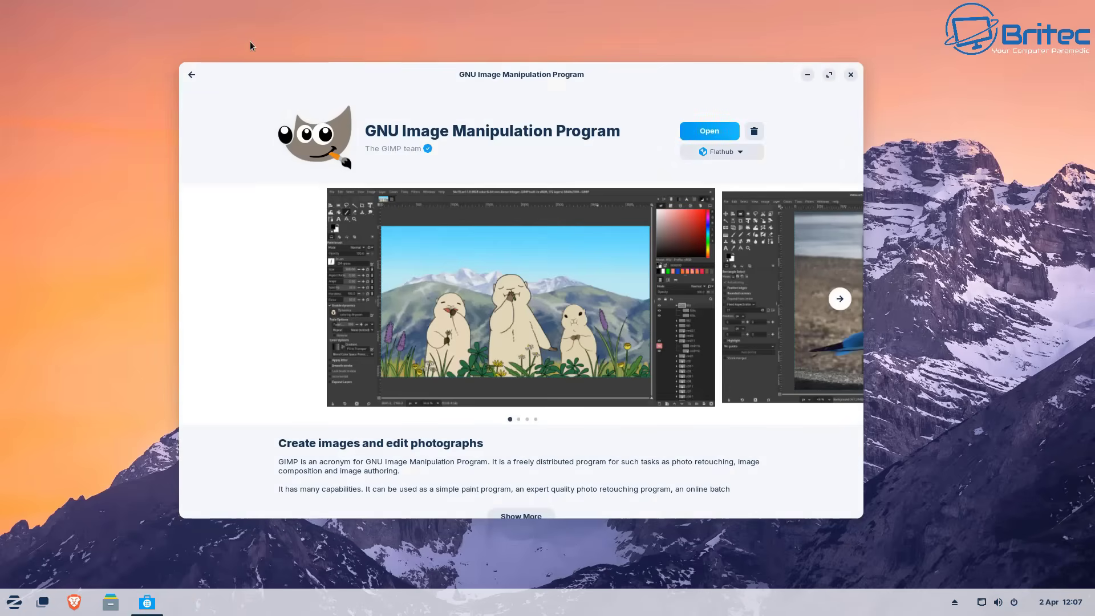
click(192, 75)
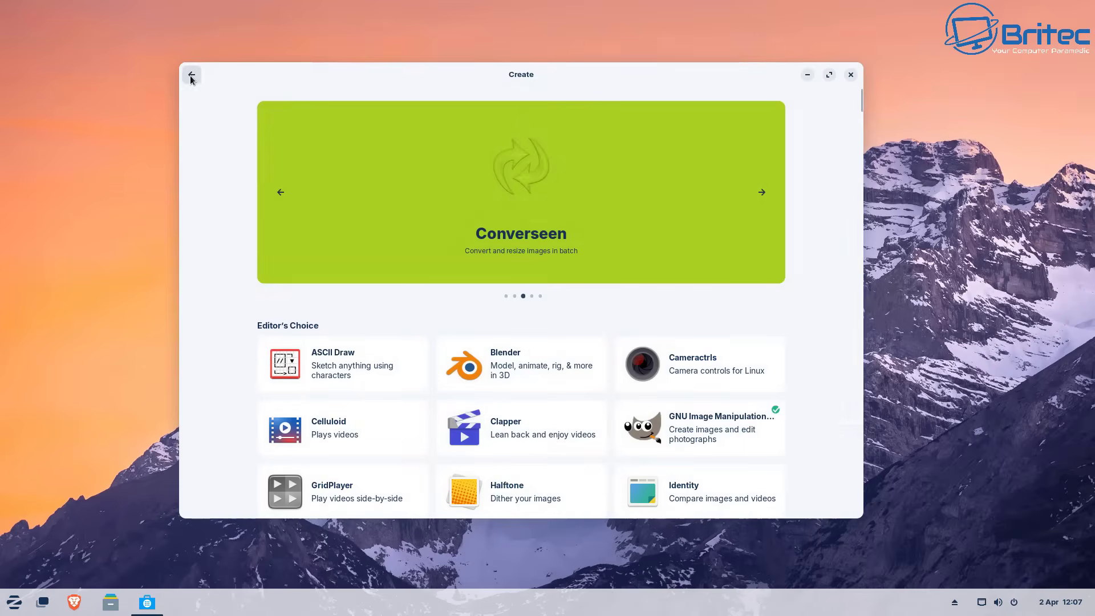
click(530, 377)
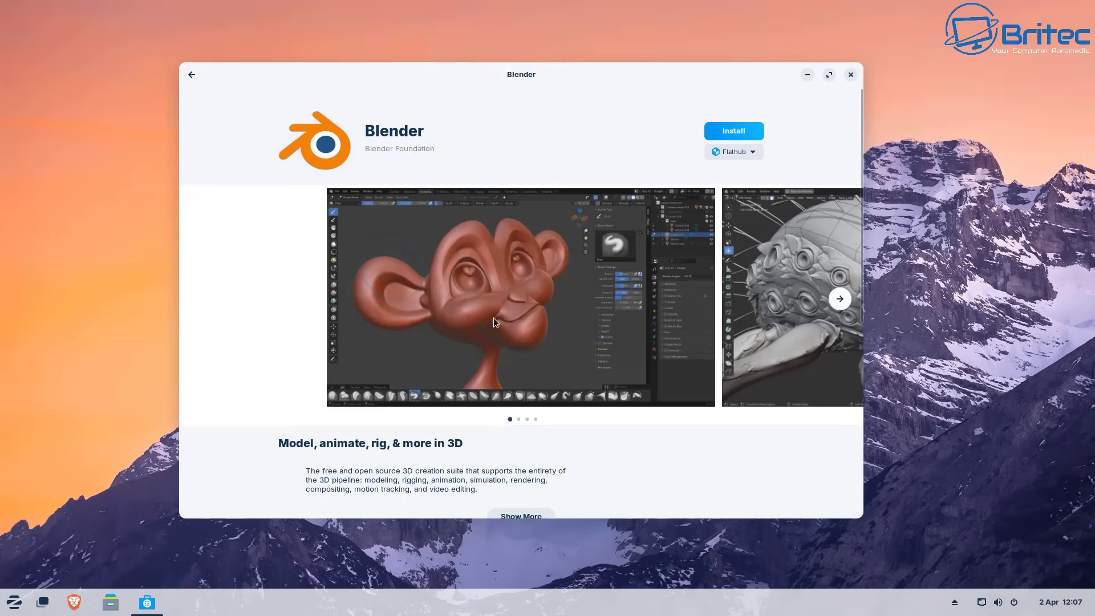
click(192, 76)
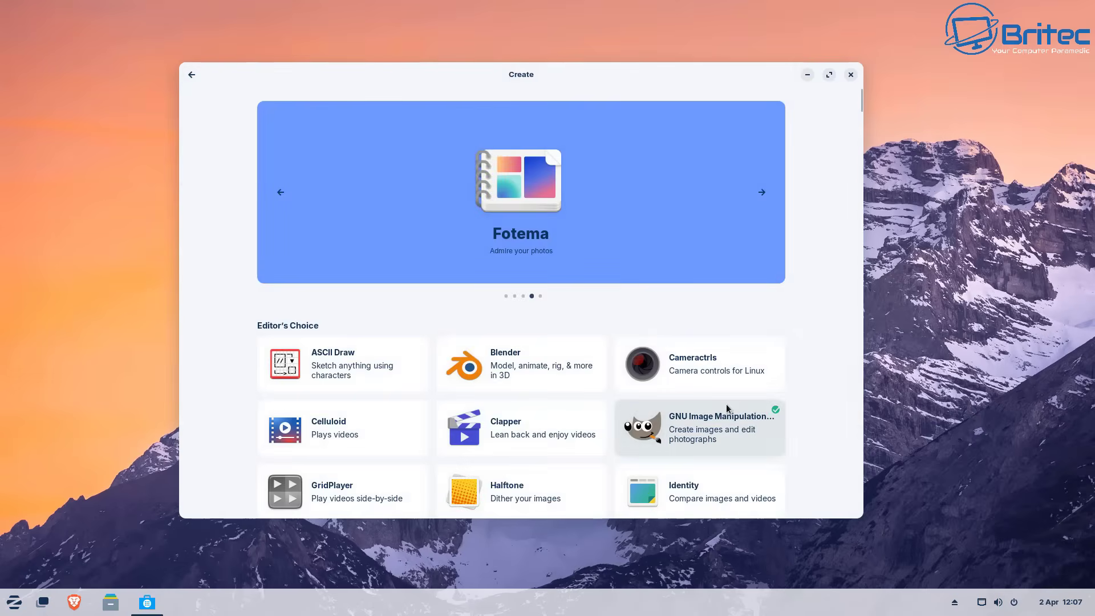
Scroll the Create list and view the Krita and Inkscape details pages.
scroll(726, 405, down, 5)
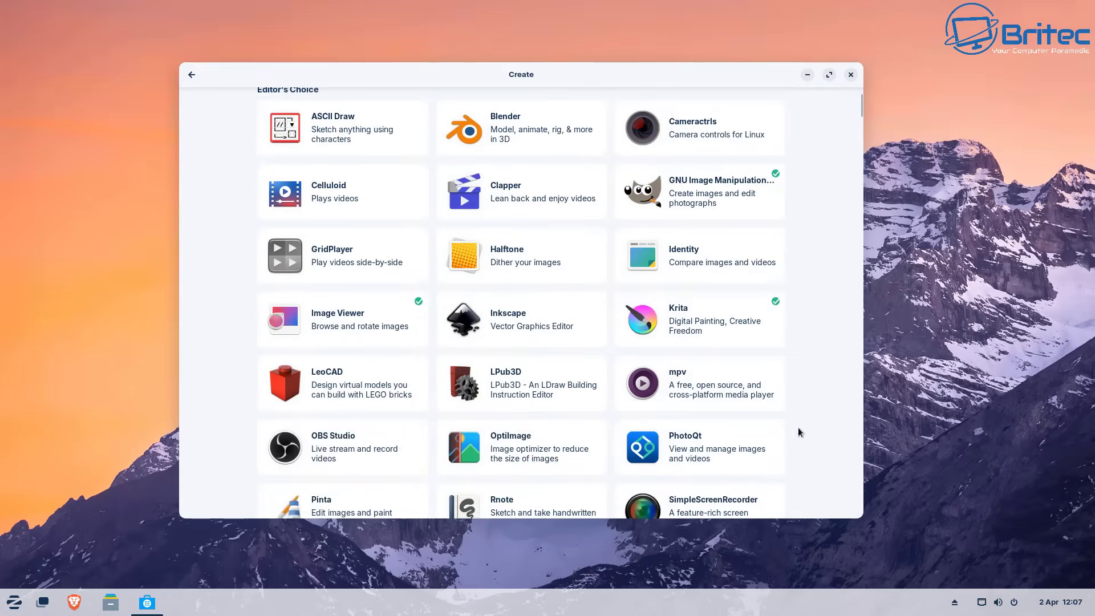
scroll(799, 428, down, 2)
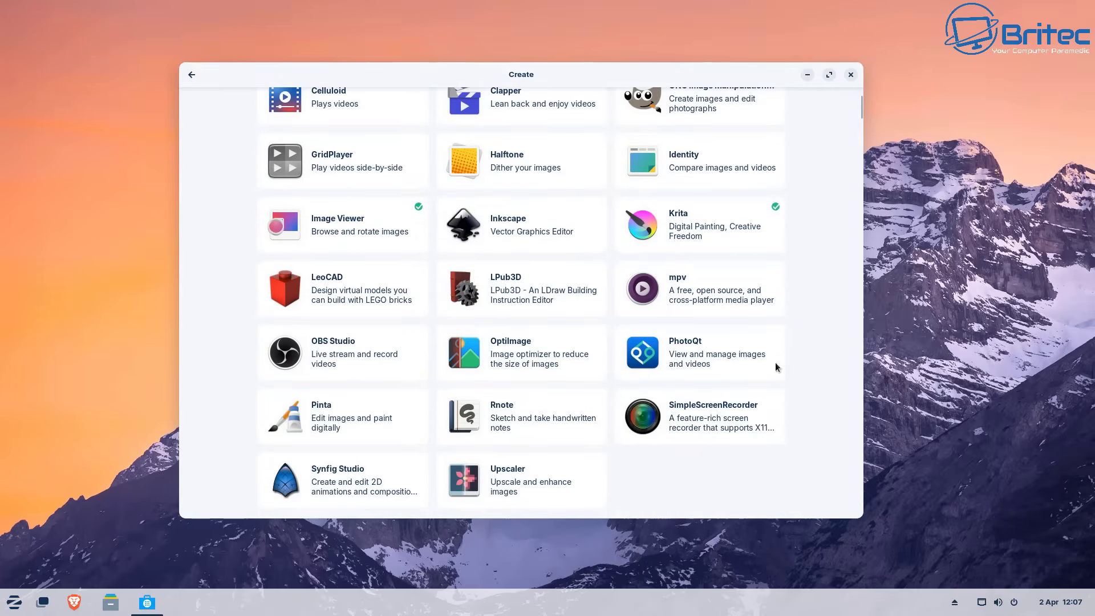
click(717, 227)
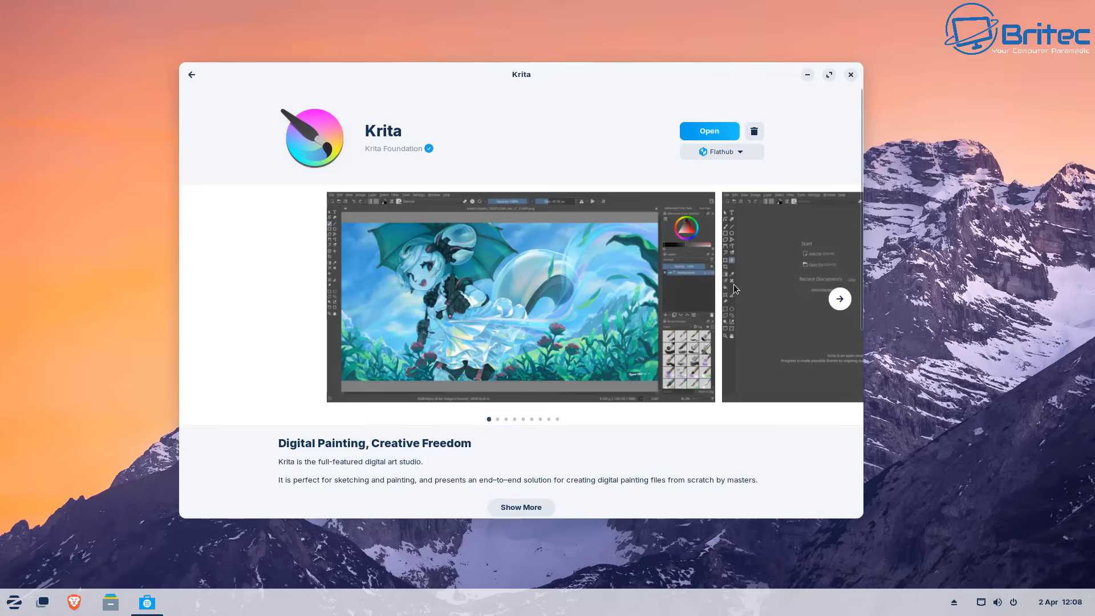
click(194, 76)
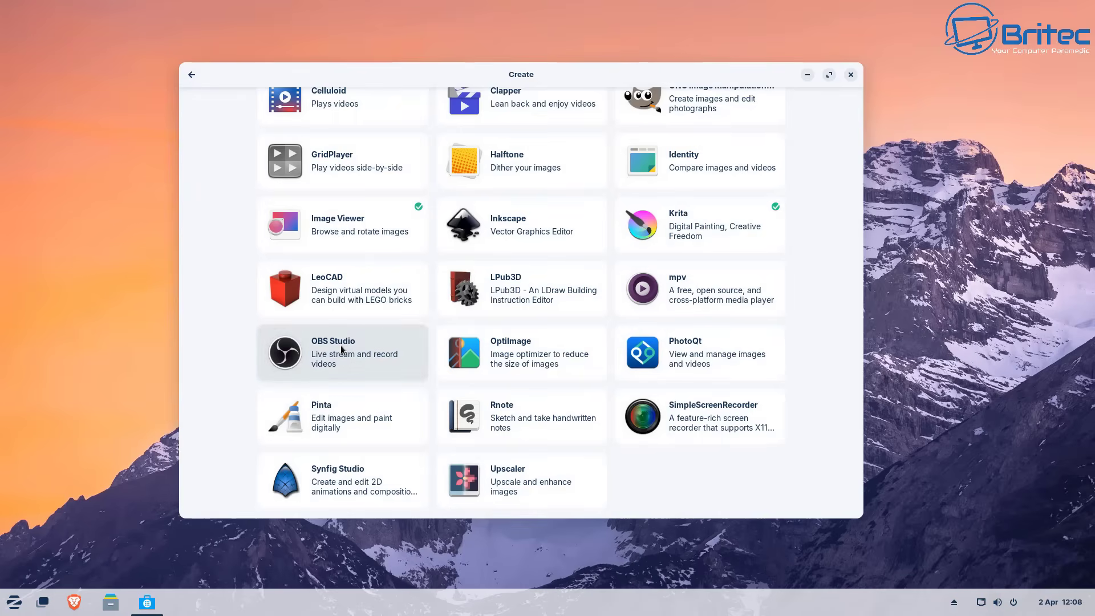
click(542, 235)
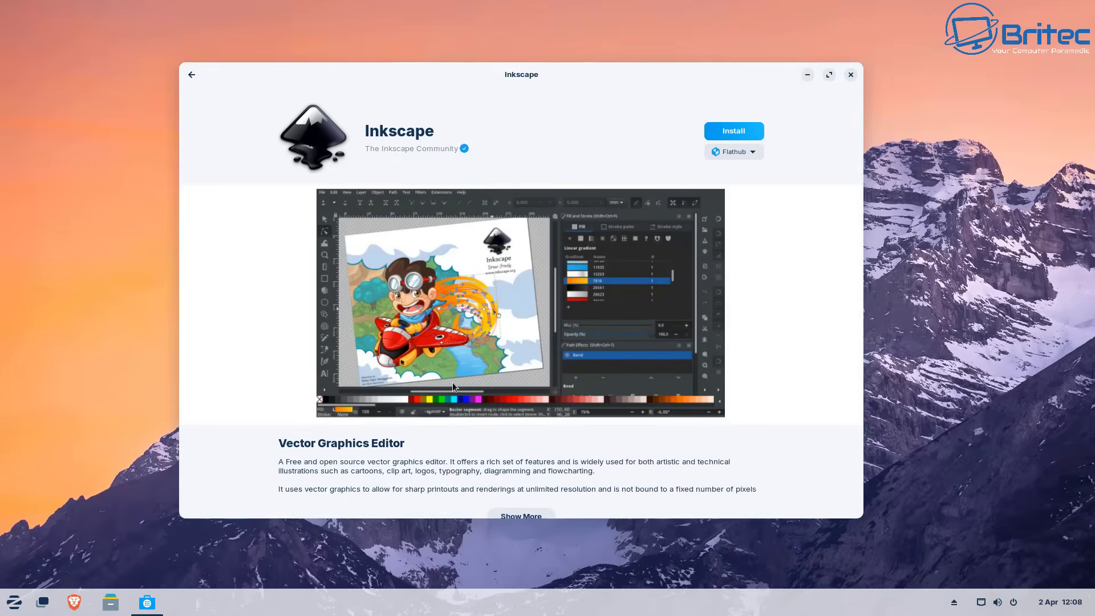
click(192, 75)
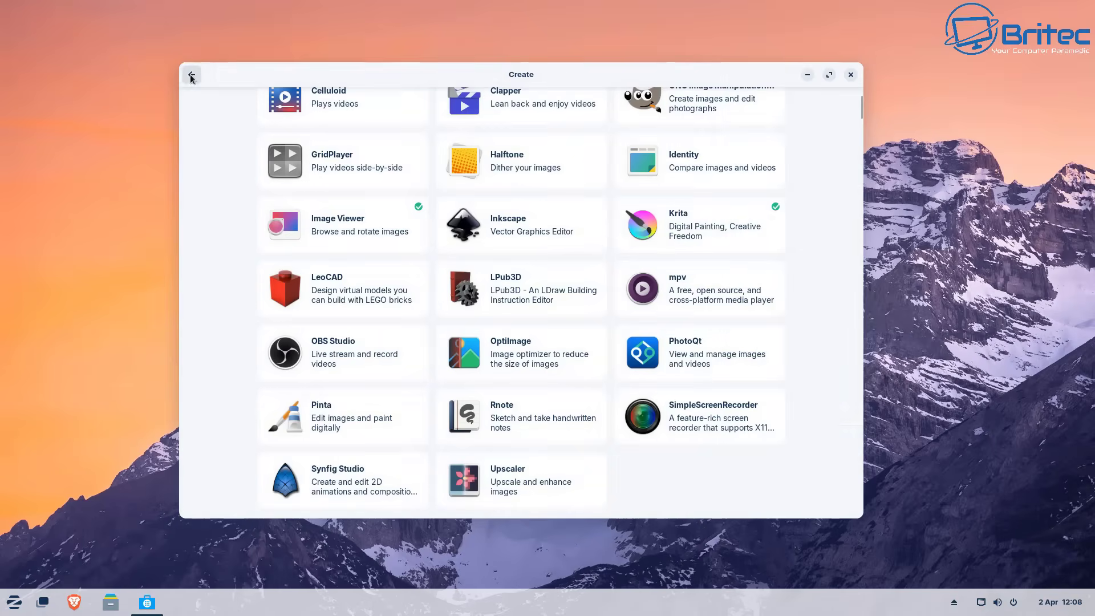
View the OBS Studio and SimpleScreenRecorder details pages, then scroll further down the list.
click(350, 343)
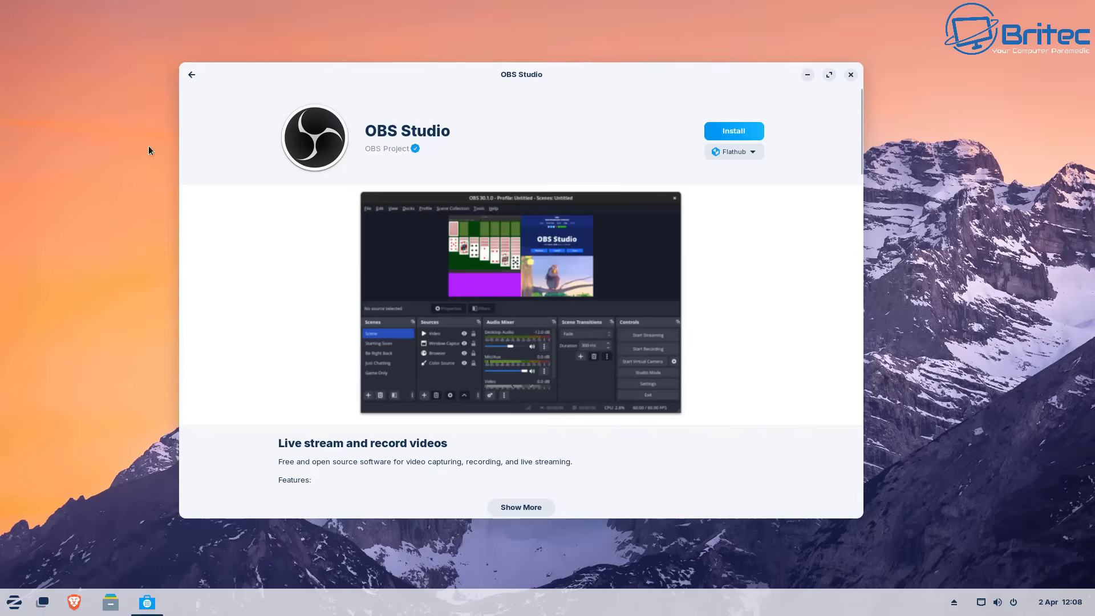
click(192, 76)
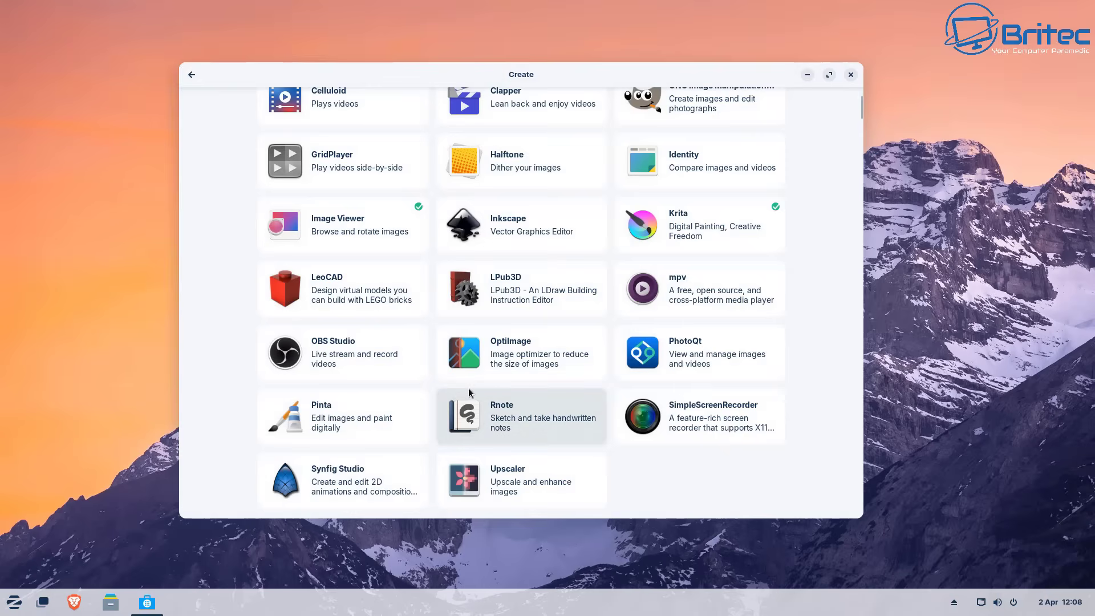
scroll(468, 393, down, 5)
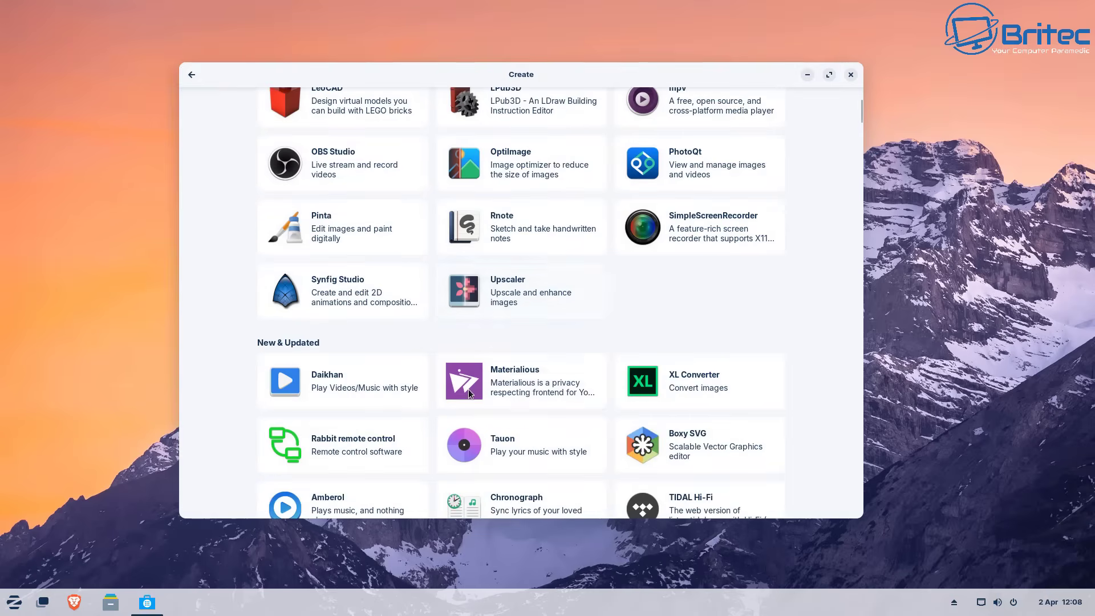
click(691, 233)
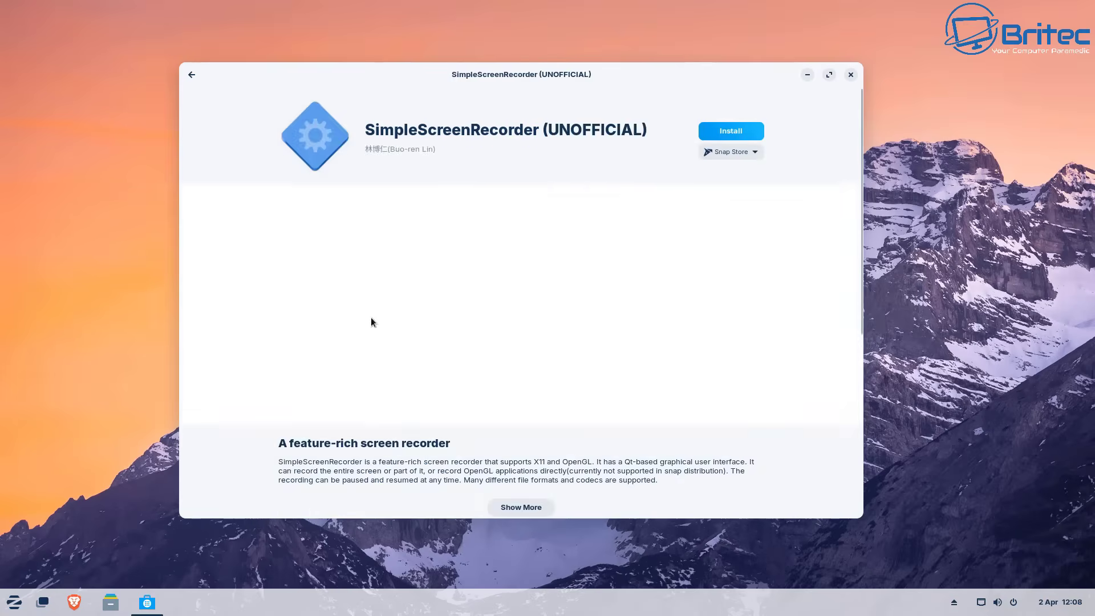
click(192, 74)
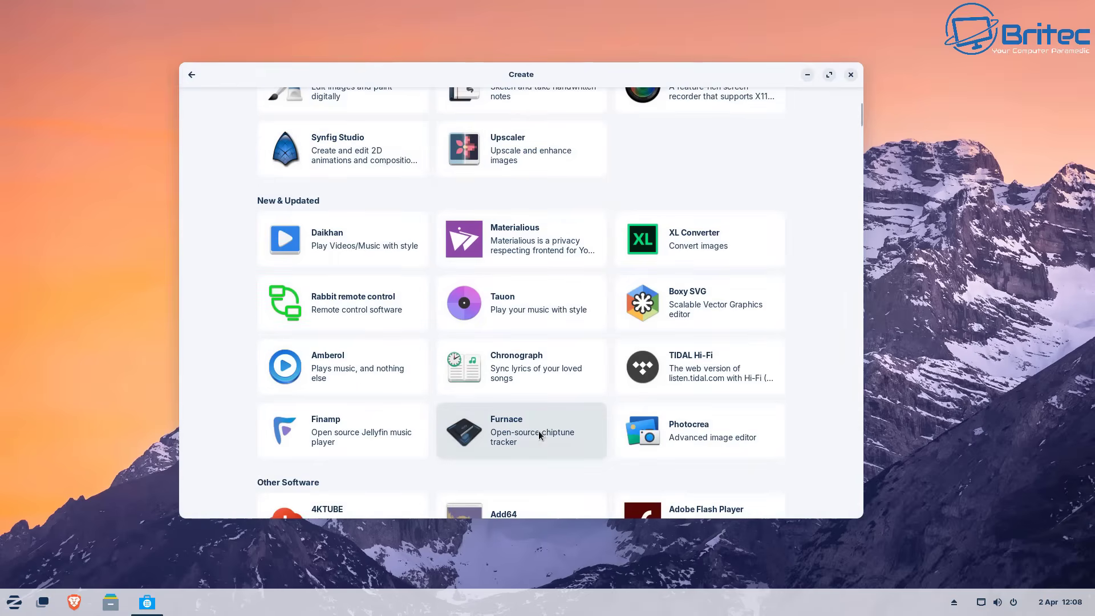
scroll(539, 430, down, 5)
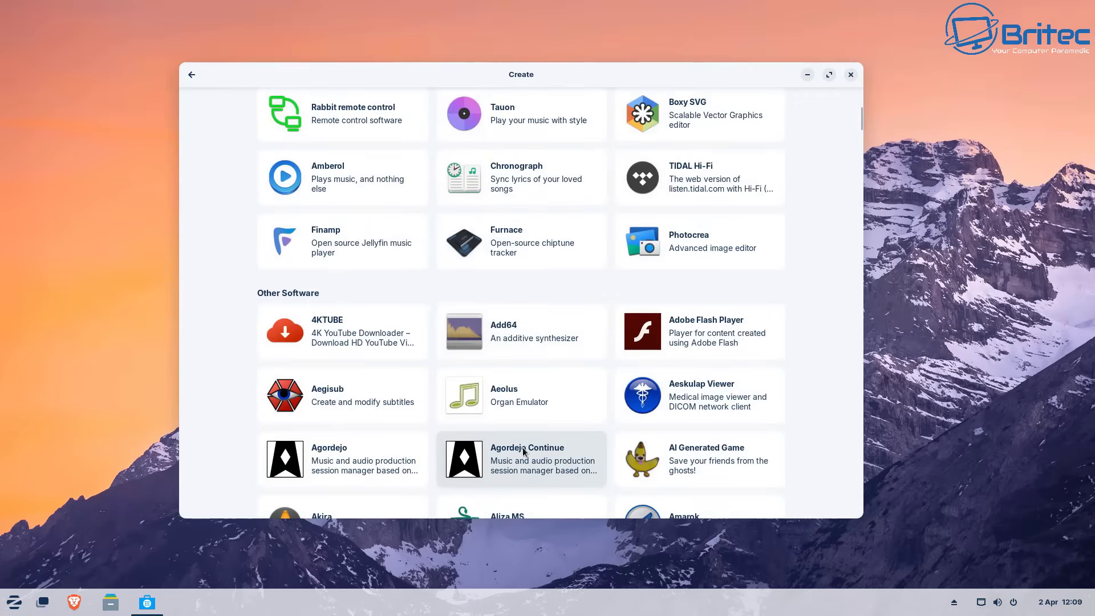
scroll(522, 447, down, 7)
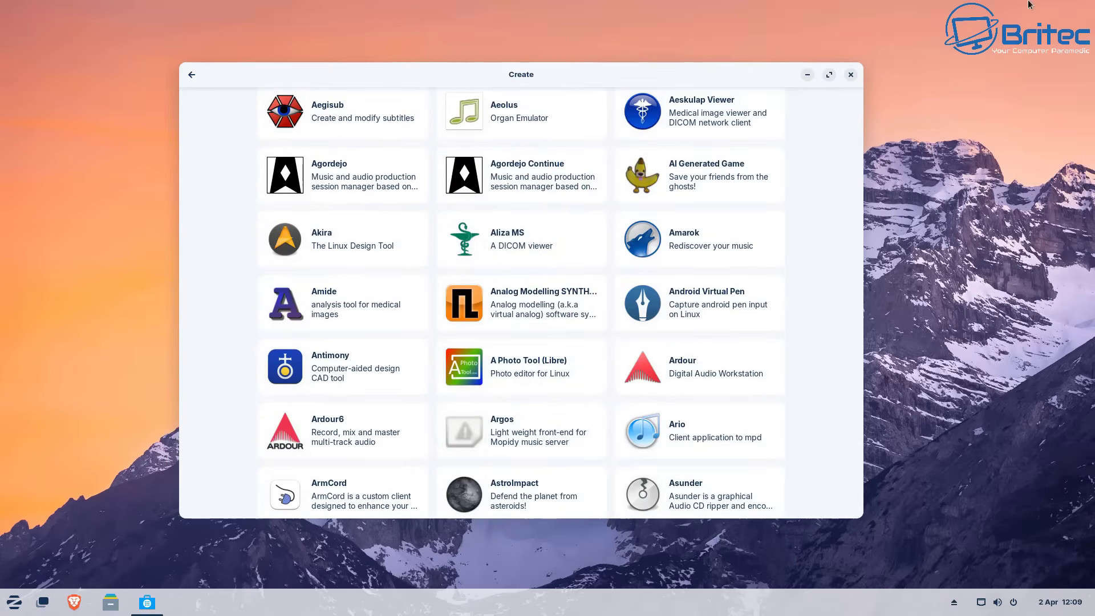
scroll(522, 302, down, 3)
scroll(547, 422, down, 4)
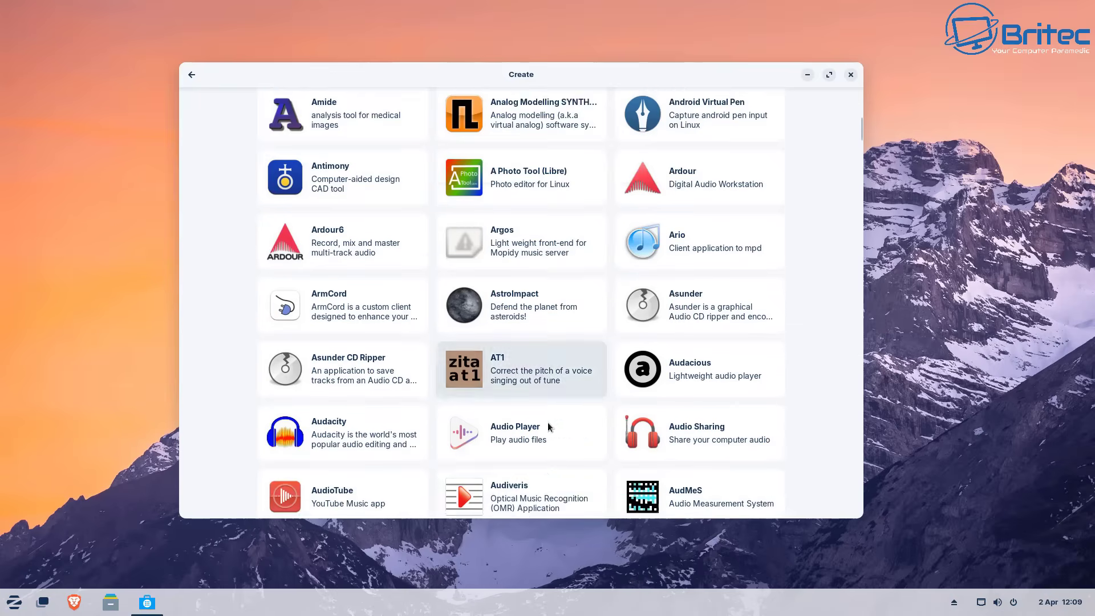
View the Audacity and Blender details pages, then scroll down to the Carla through color-picker apps.
click(365, 345)
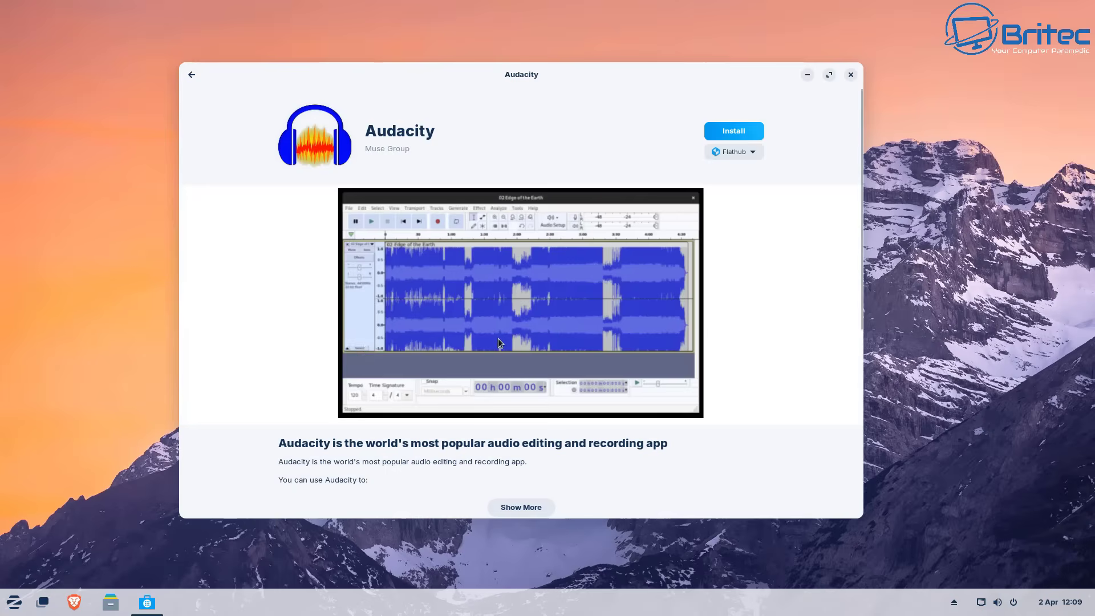
click(194, 78)
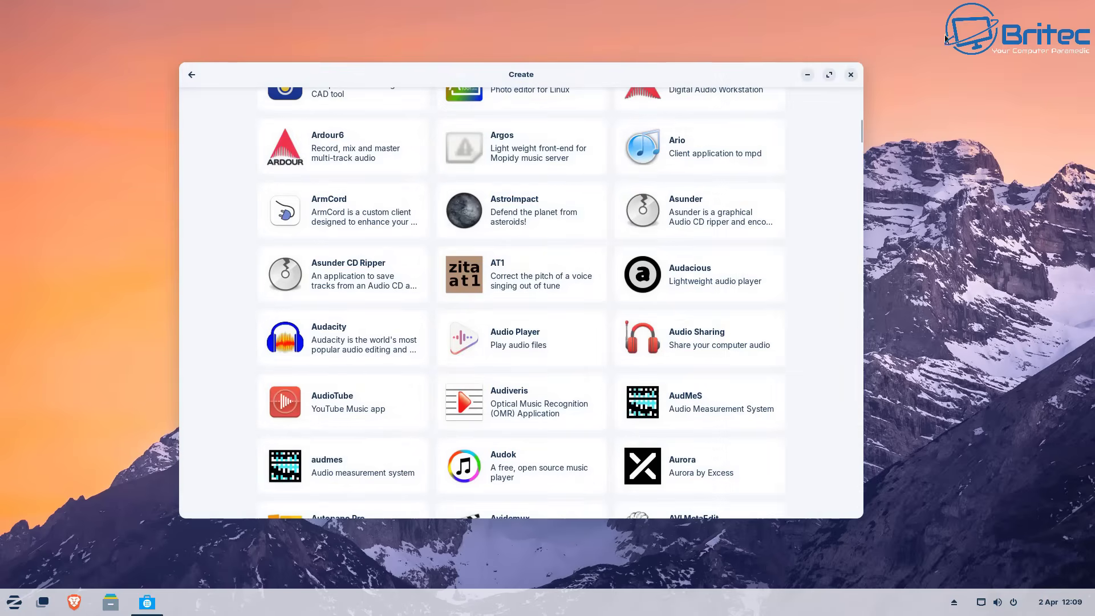
scroll(853, 232, down, 10)
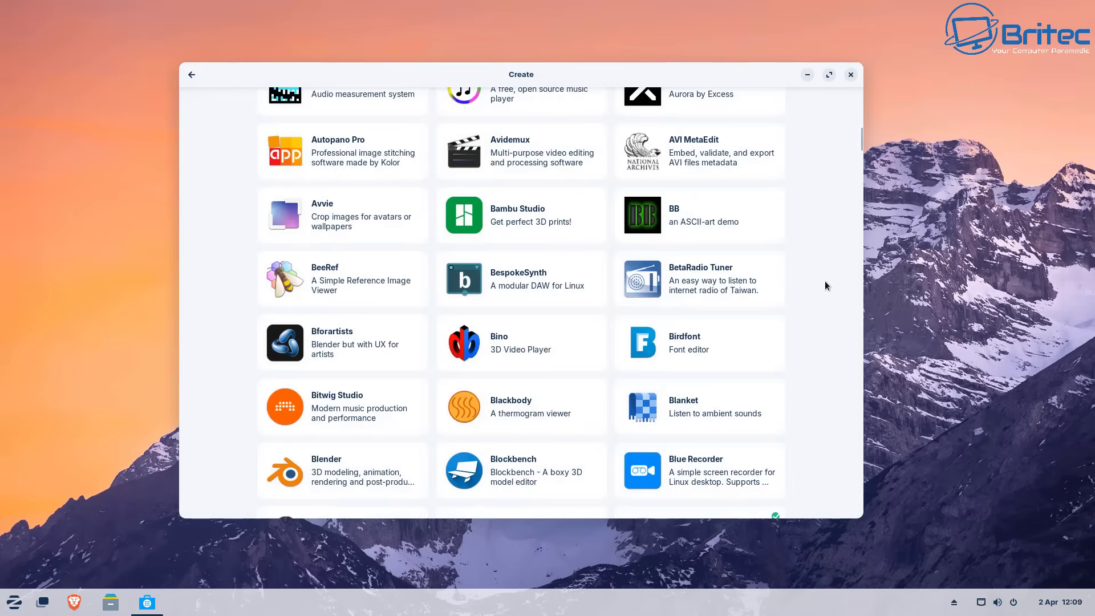
click(344, 336)
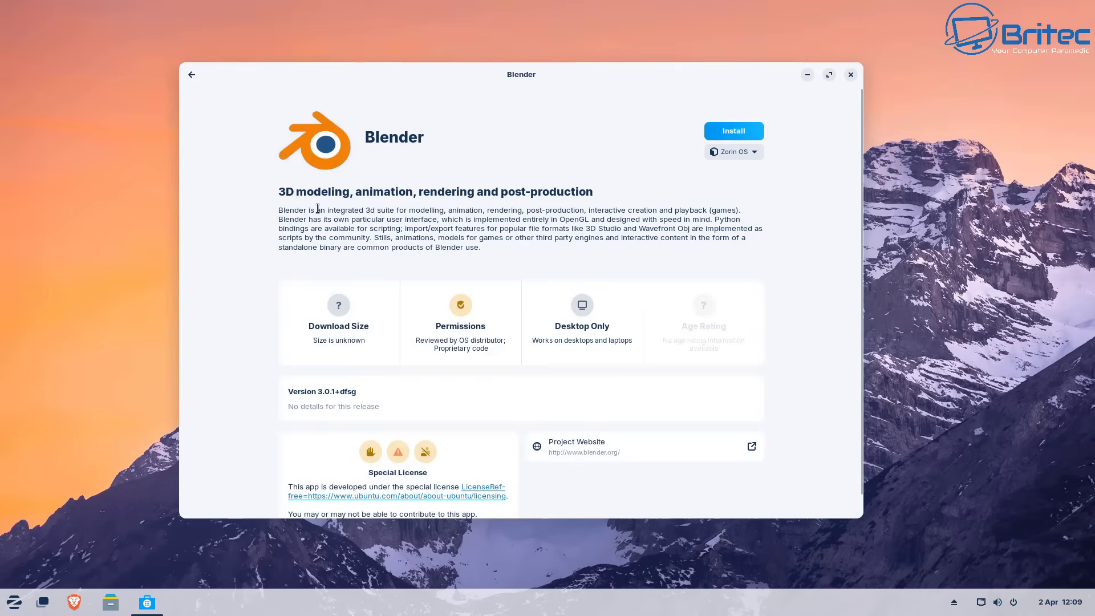
click(191, 75)
scroll(502, 370, down, 3)
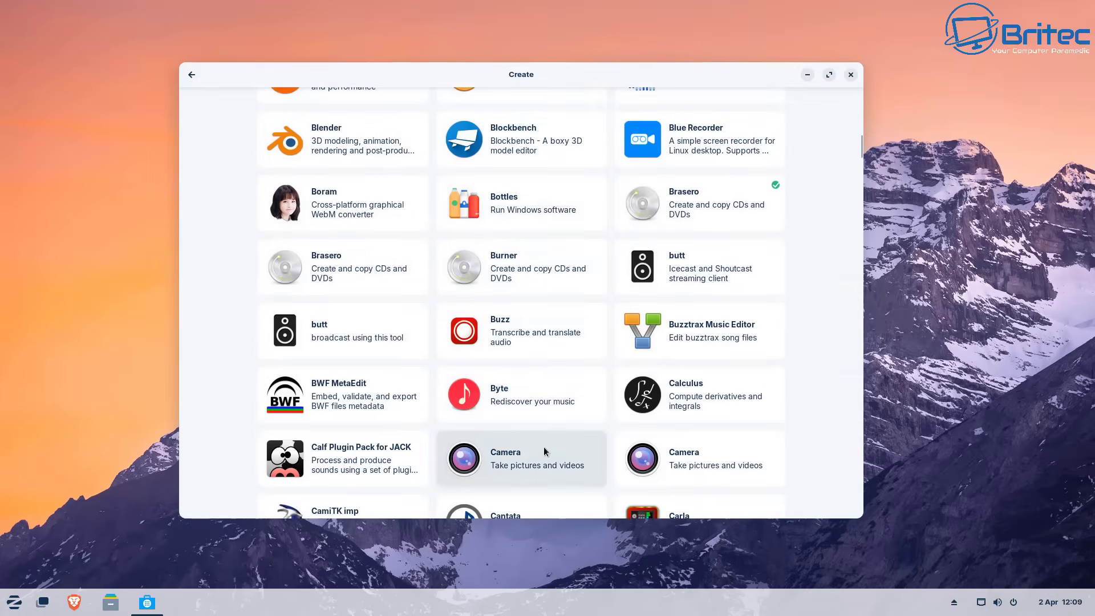
scroll(544, 448, down, 3)
scroll(605, 448, down, 1)
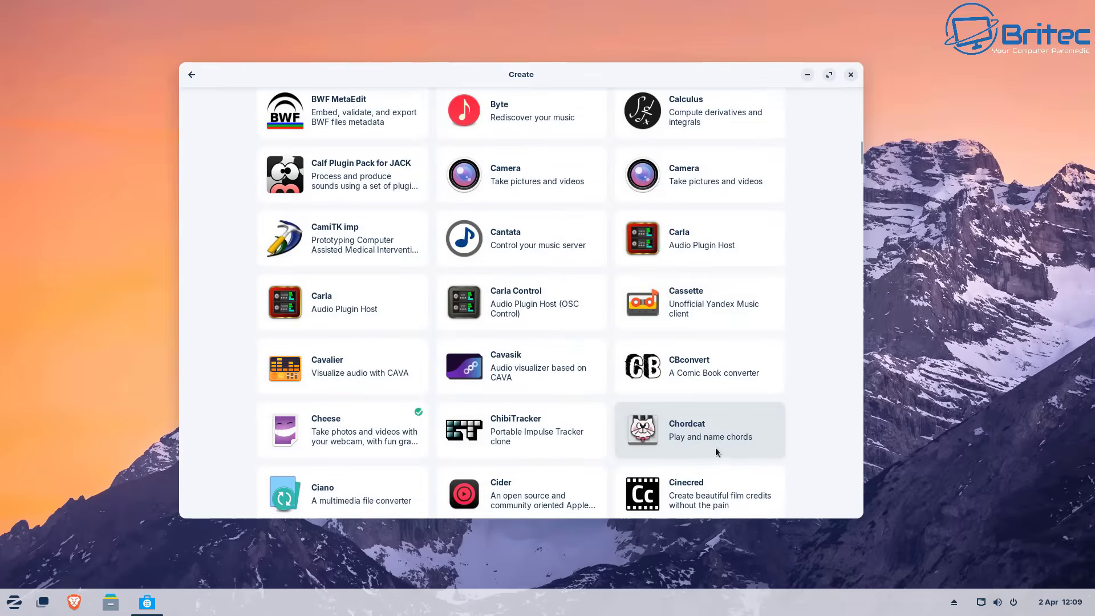
scroll(805, 444, down, 3)
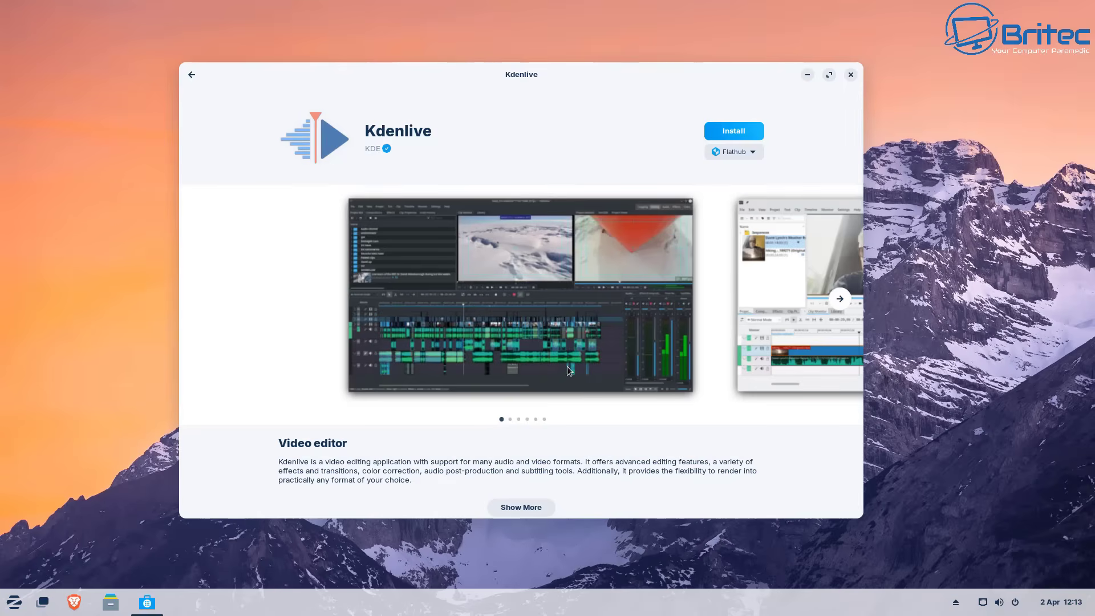
Page through all of Kdenlive's screenshots, then go back to the 'kden' search results.
click(840, 299)
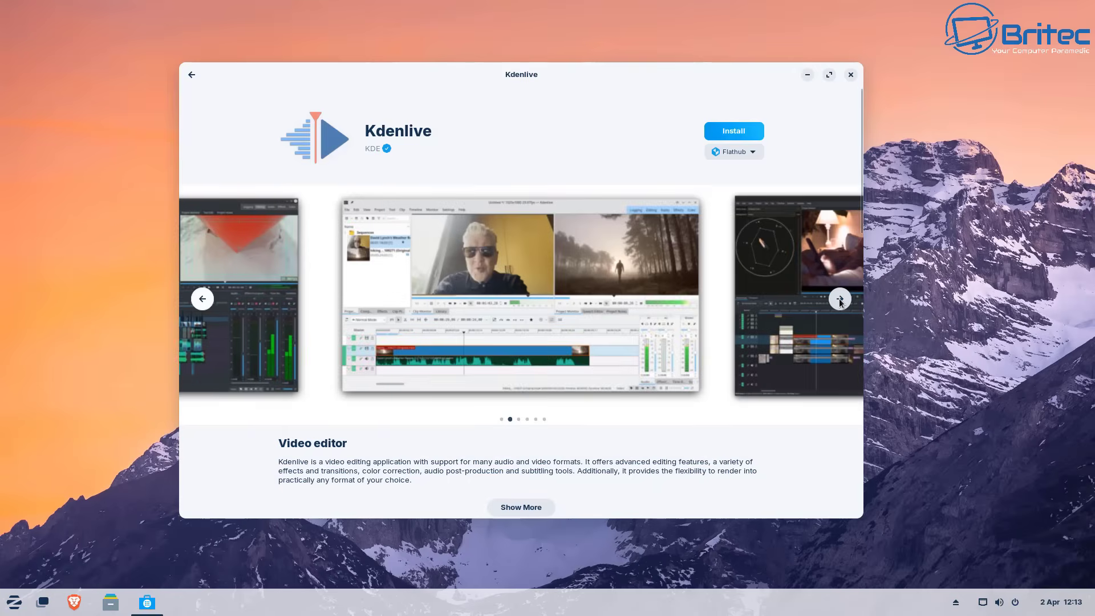
click(839, 299)
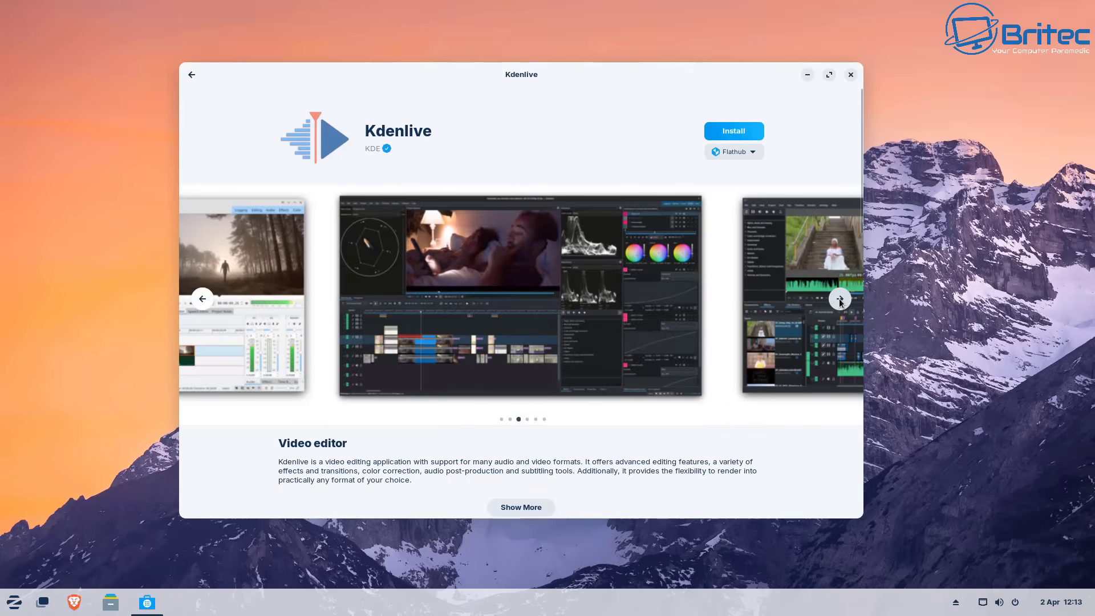
click(839, 299)
click(839, 299)
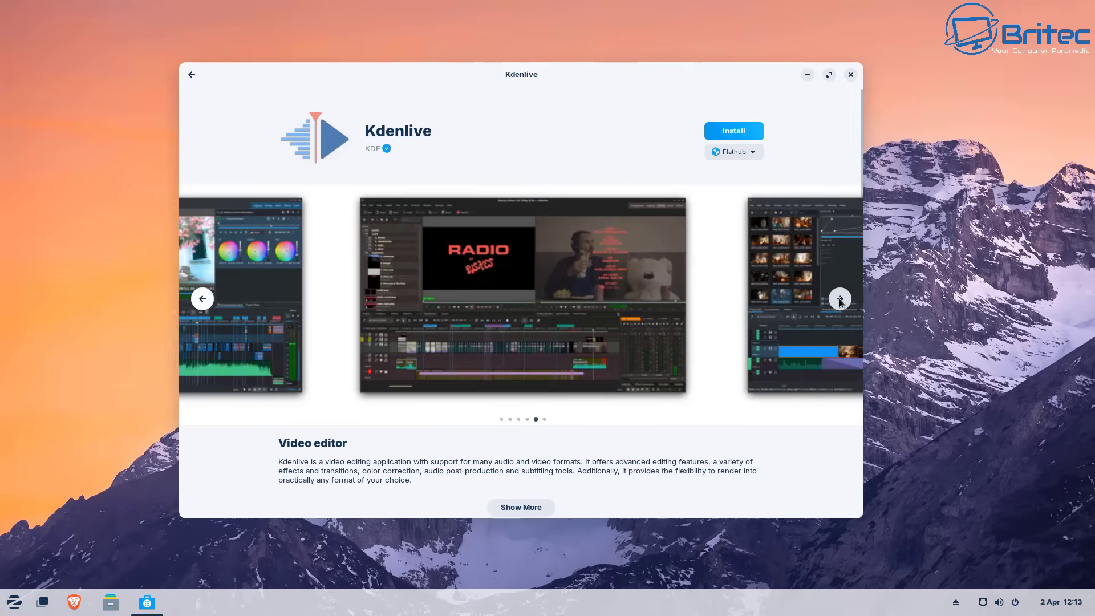
click(840, 299)
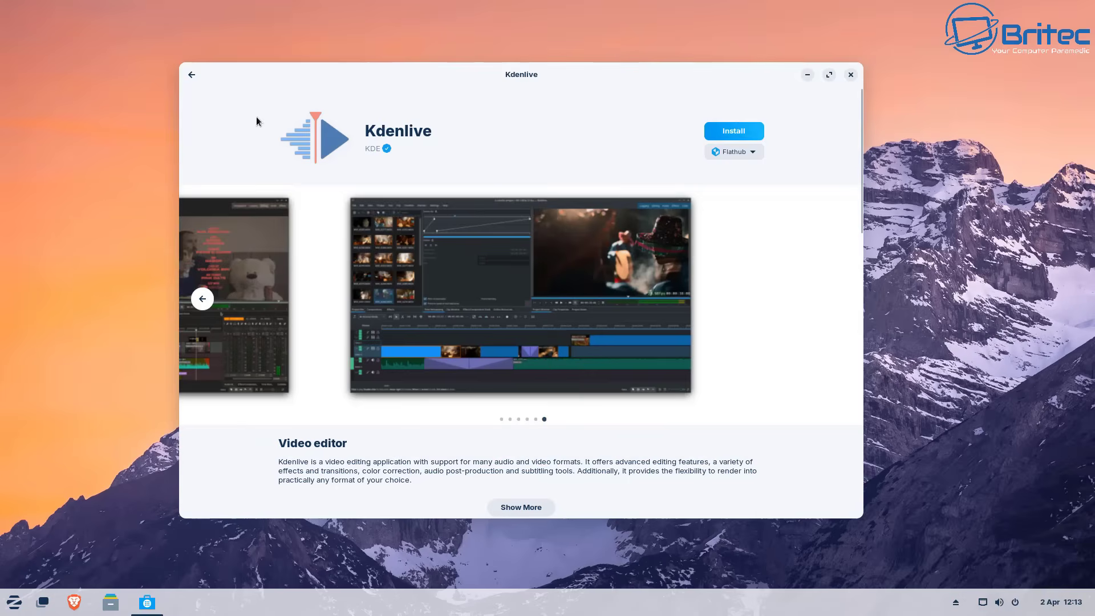
click(191, 75)
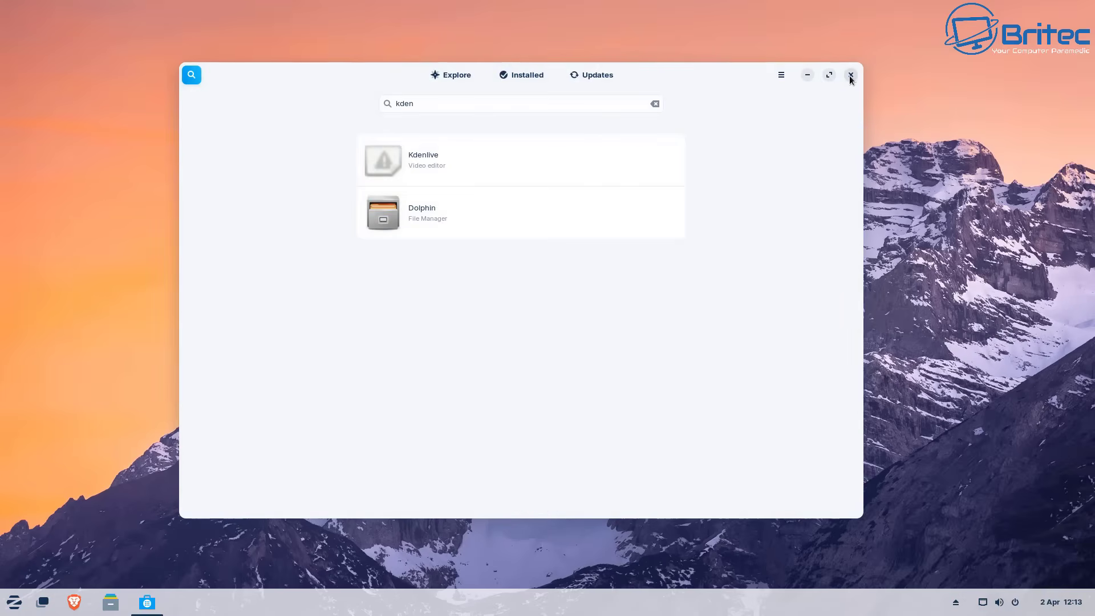
Search for 'chrome' and browse results such as Chromium, Firefox and Vivaldi.
click(424, 99)
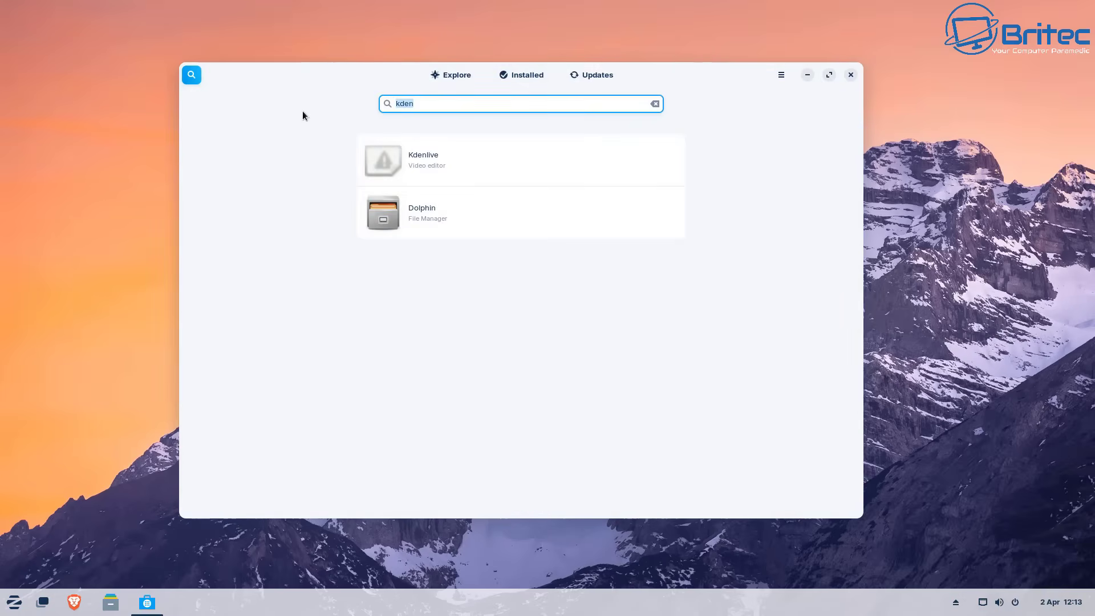
text(chrome)
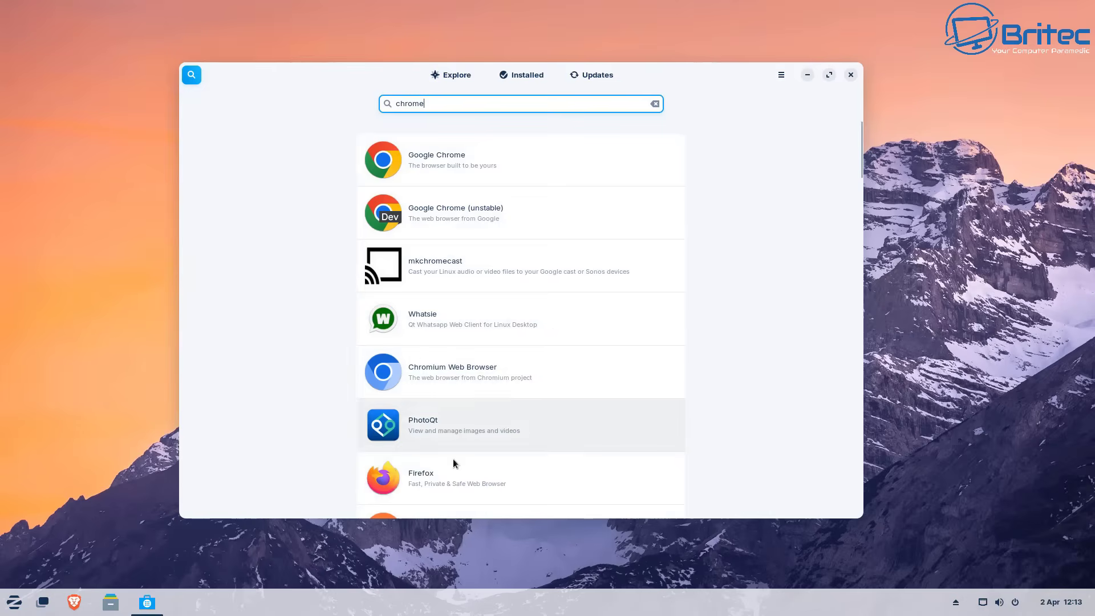
scroll(451, 470, down, 3)
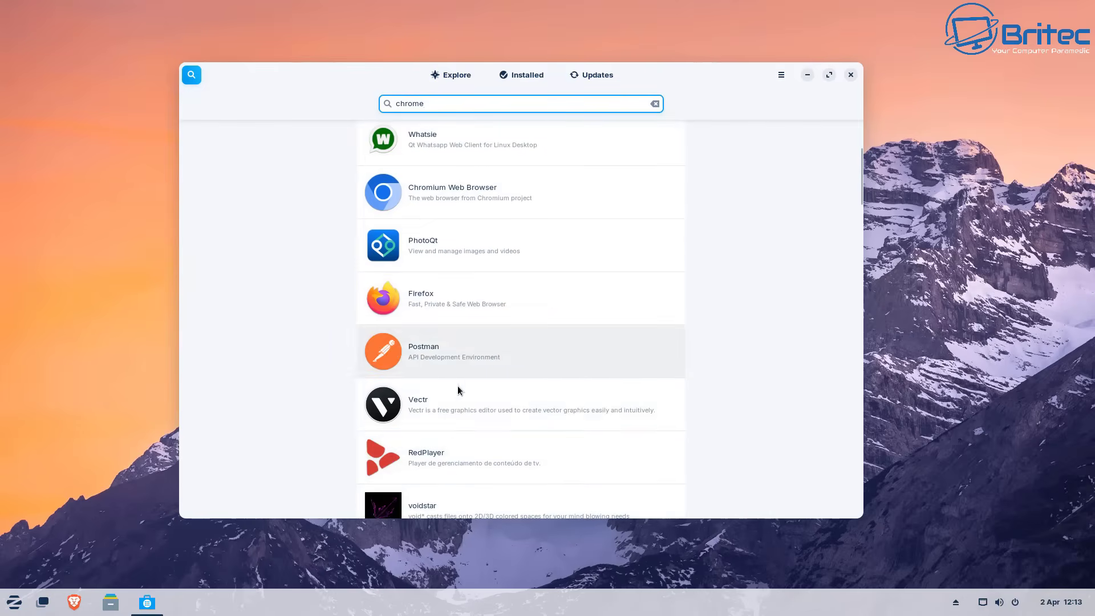
scroll(450, 435, down, 2)
scroll(450, 438, down, 5)
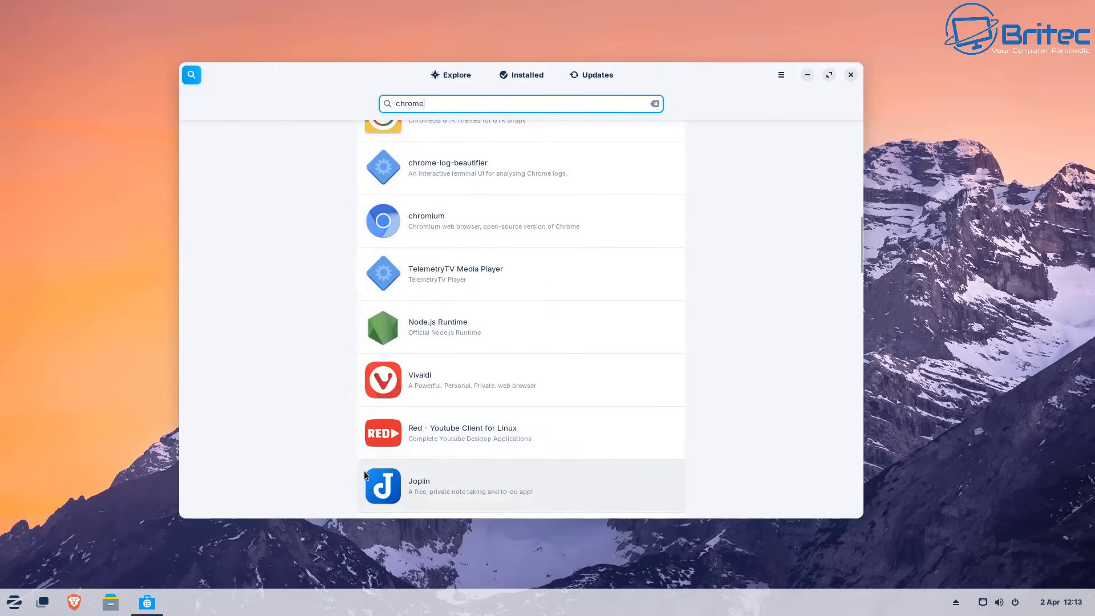
scroll(450, 406, down, 2)
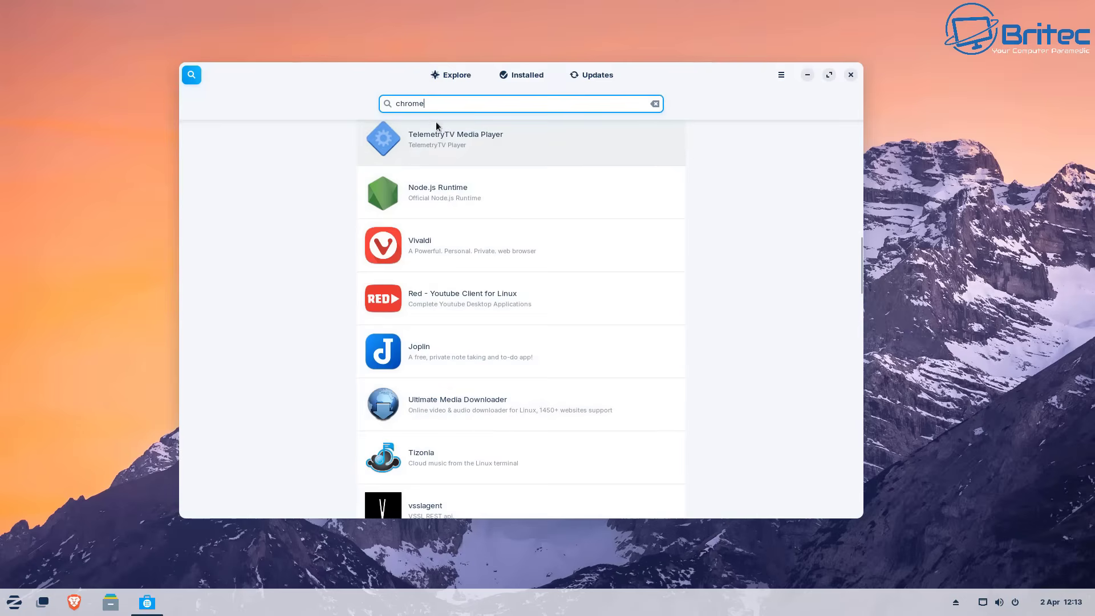
drag(432, 103, 371, 103)
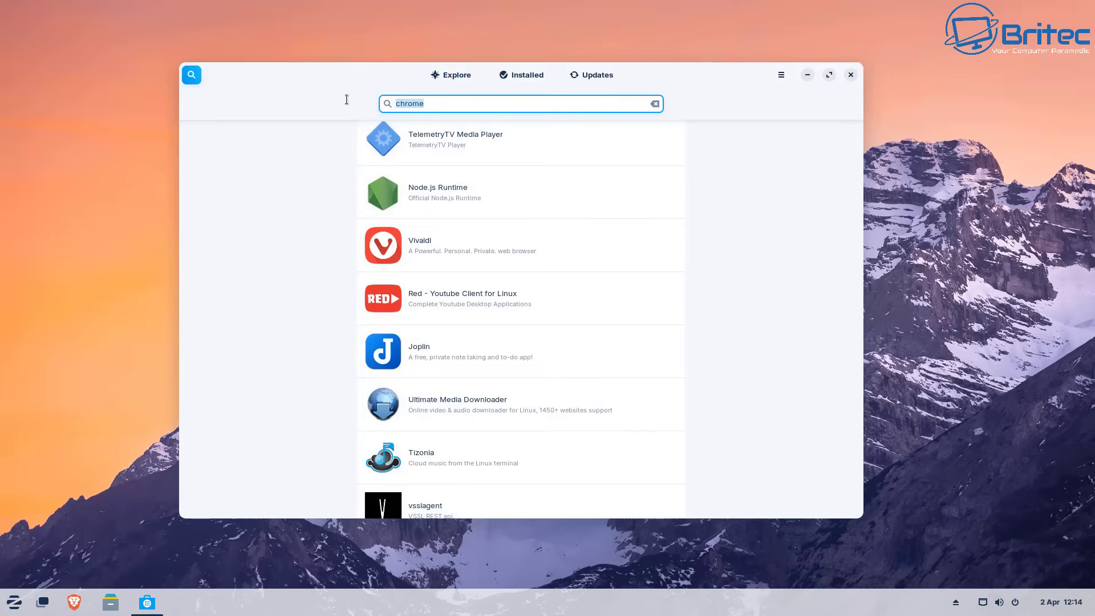
Search for 'thunder' and look at the Thunderbird Mail details page.
text(thunder)
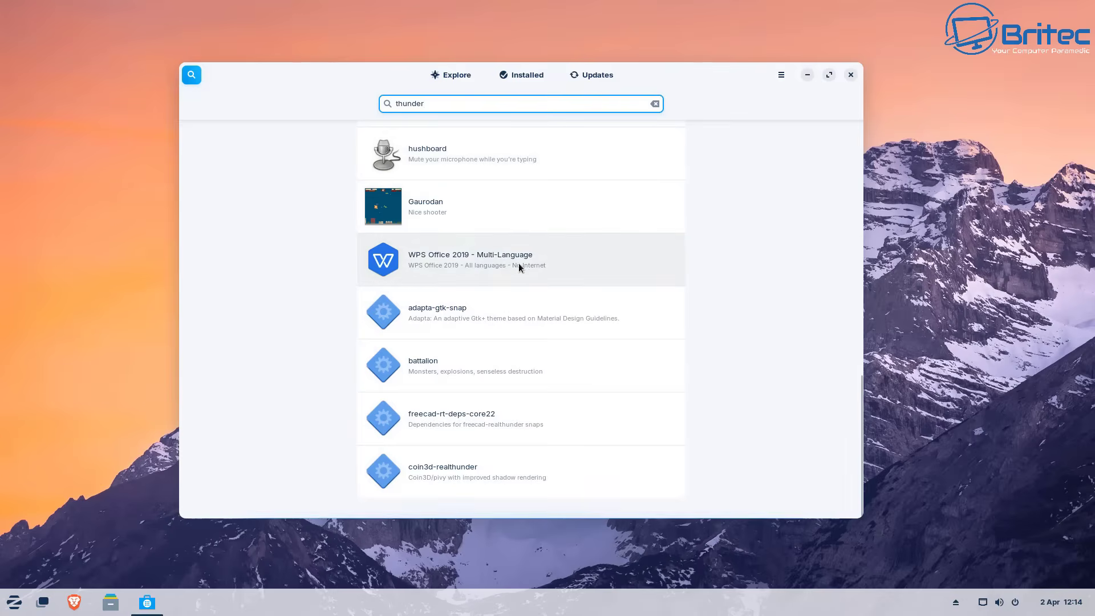
scroll(562, 270, up, 3)
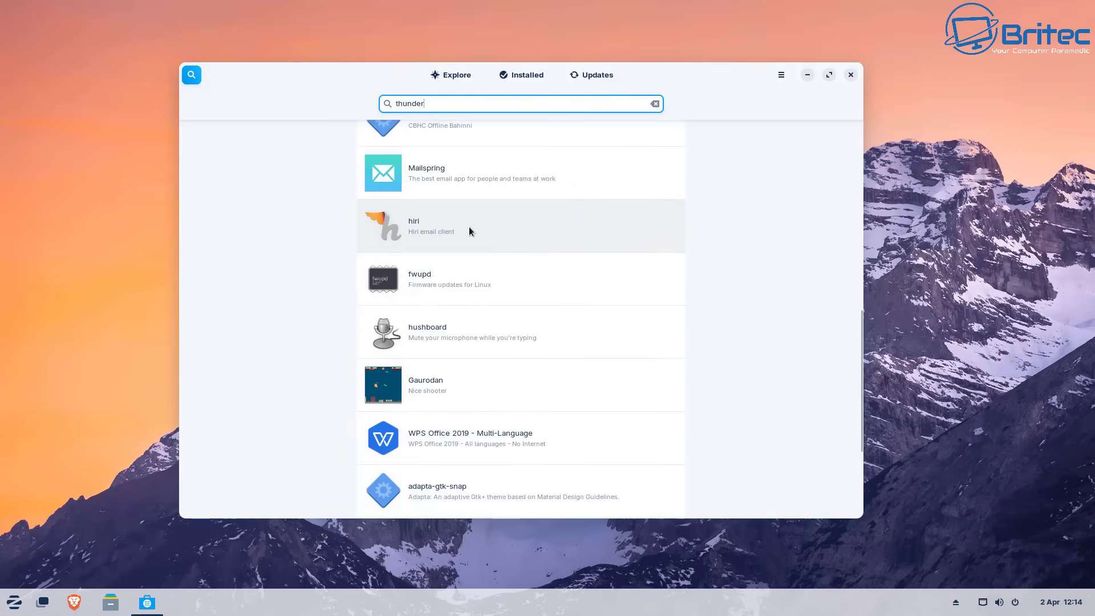
scroll(474, 235, up, 10)
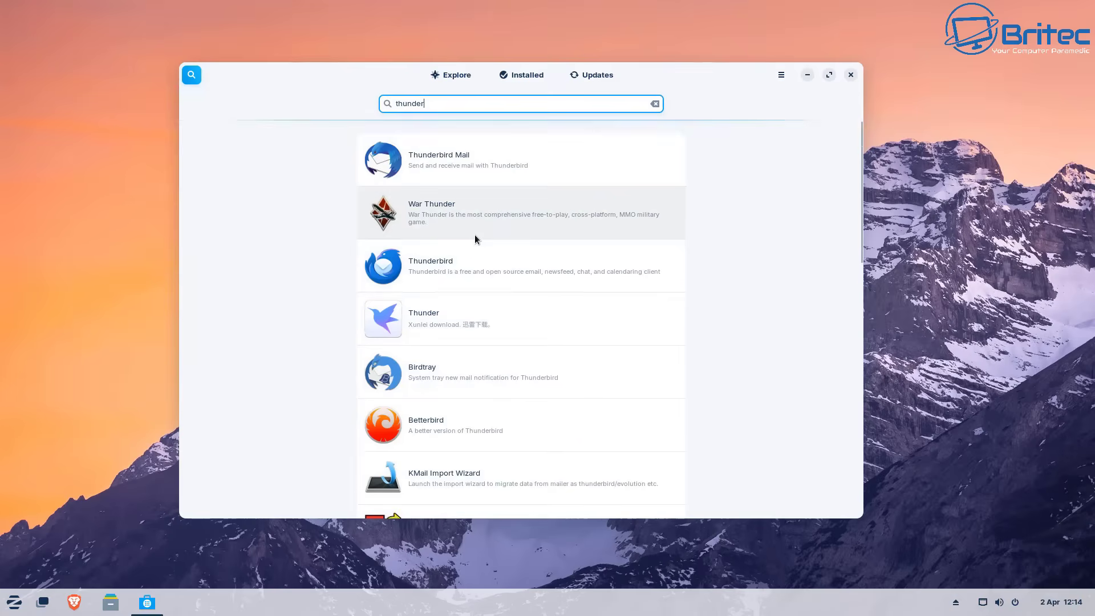
click(448, 171)
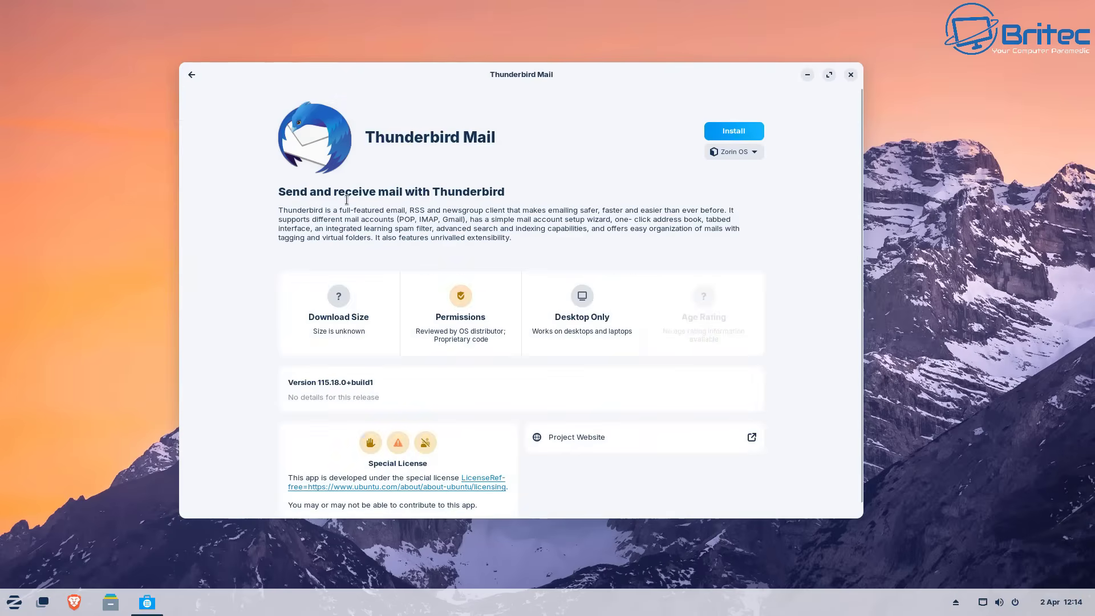
click(192, 75)
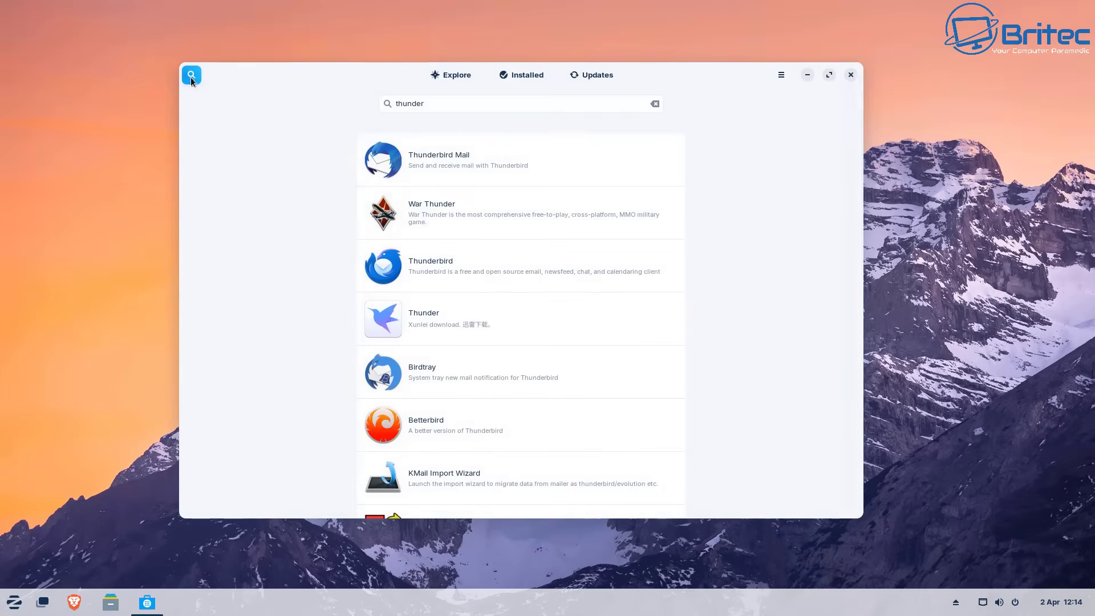
View the Flathub Thunderbird and Betterbird pages, returning to the 'thunder' results after each.
click(447, 281)
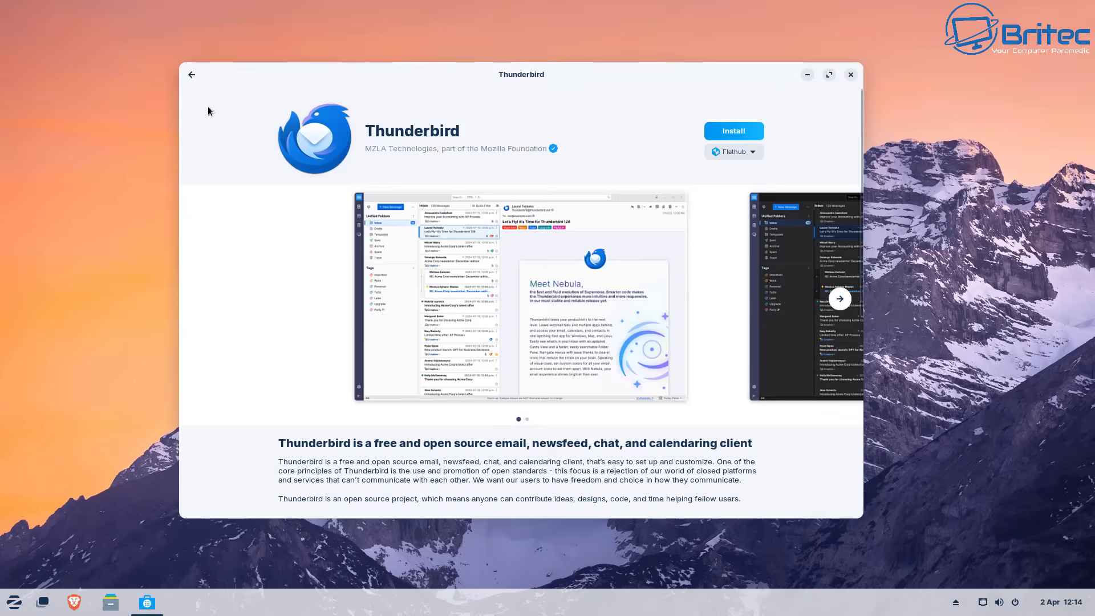
click(194, 76)
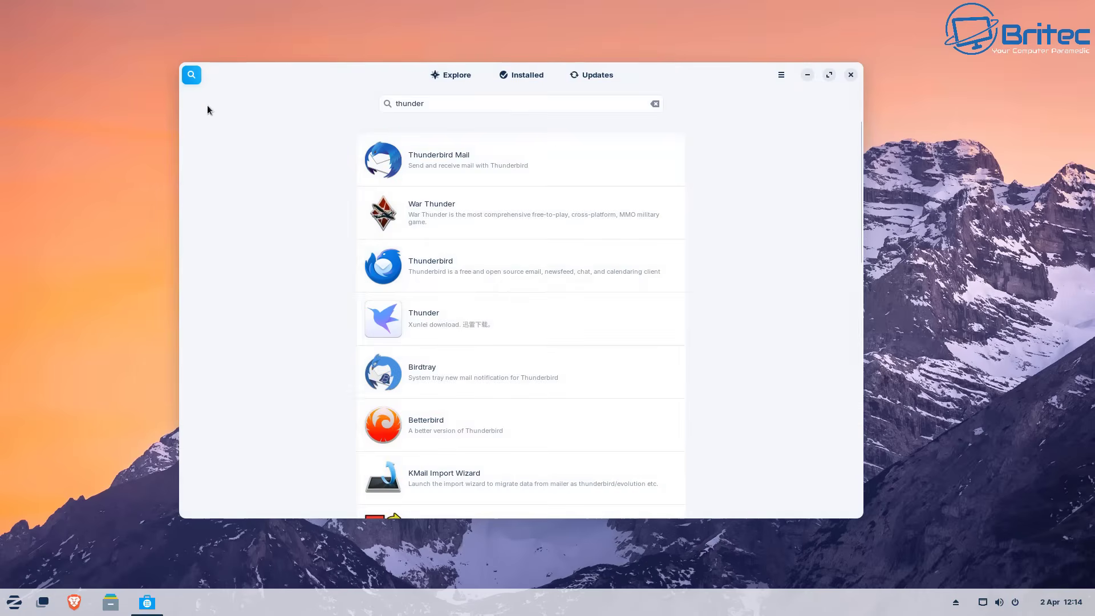
click(443, 425)
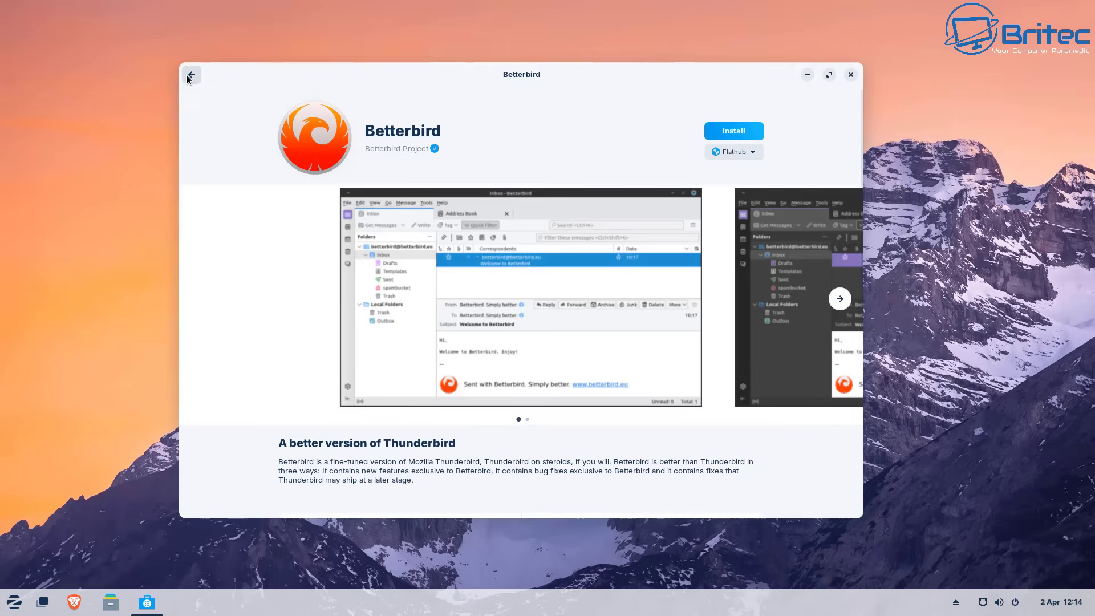
click(190, 75)
scroll(628, 352, down, 2)
scroll(628, 350, down, 2)
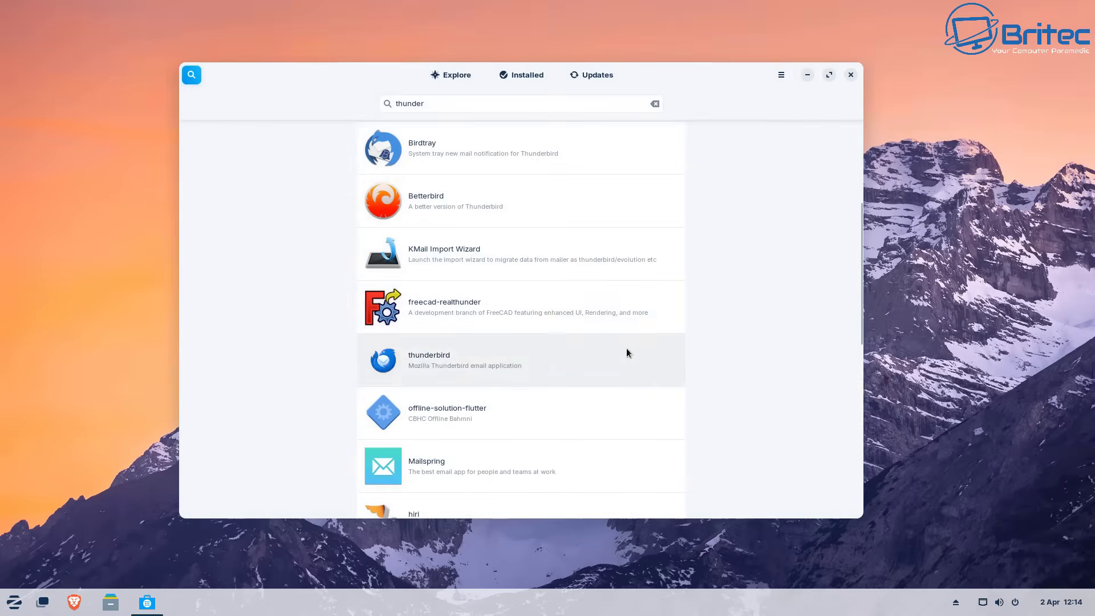
Close the Software window to return to the empty desktop.
click(851, 75)
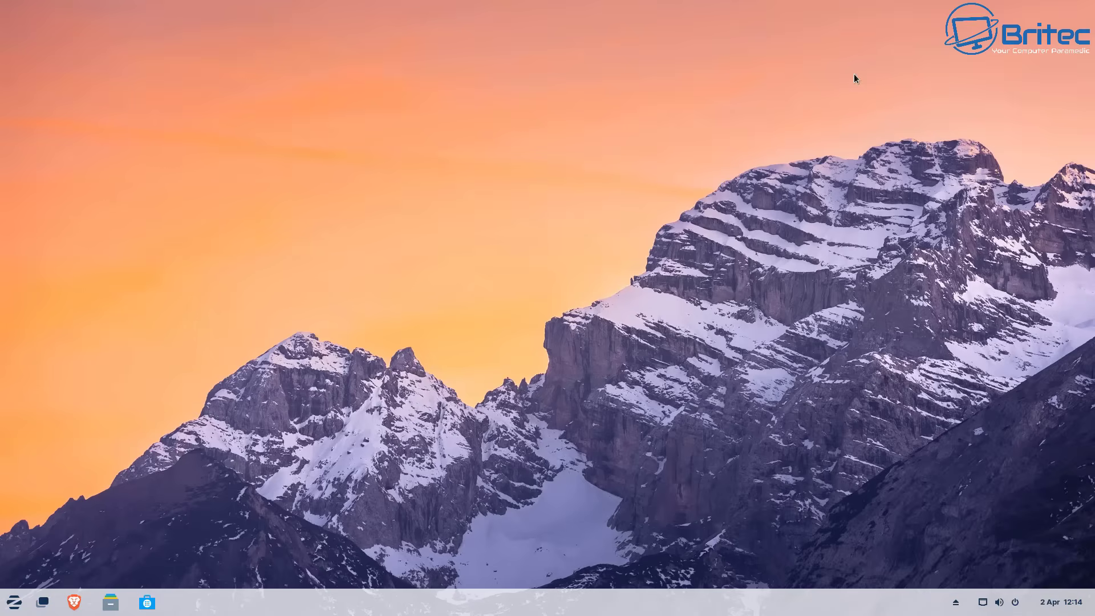